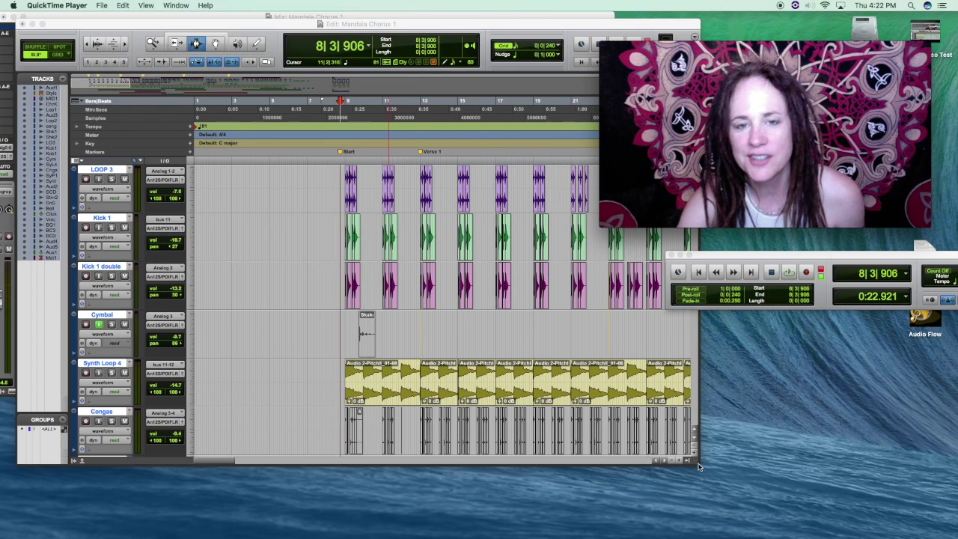
# - Look at the mandala reference image in the browser, then return to the Mandala Chorus session
pyautogui.scroll(-3, 325, 332)
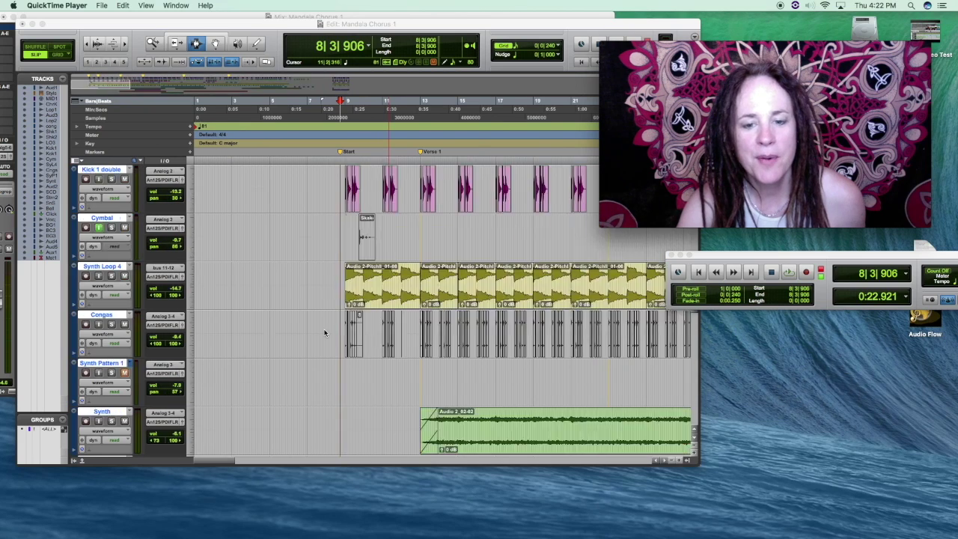
pyautogui.scroll(3, 325, 331)
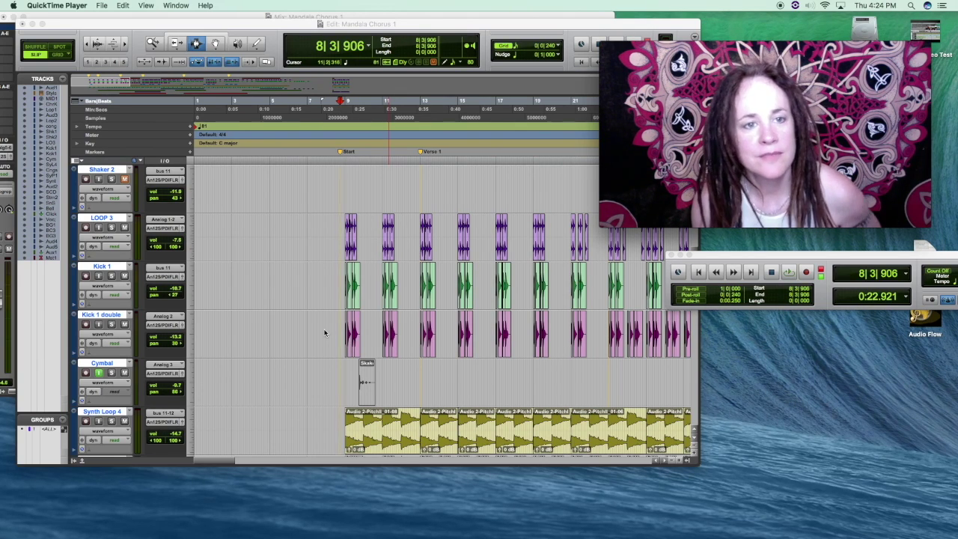
pyautogui.click(18, 255)
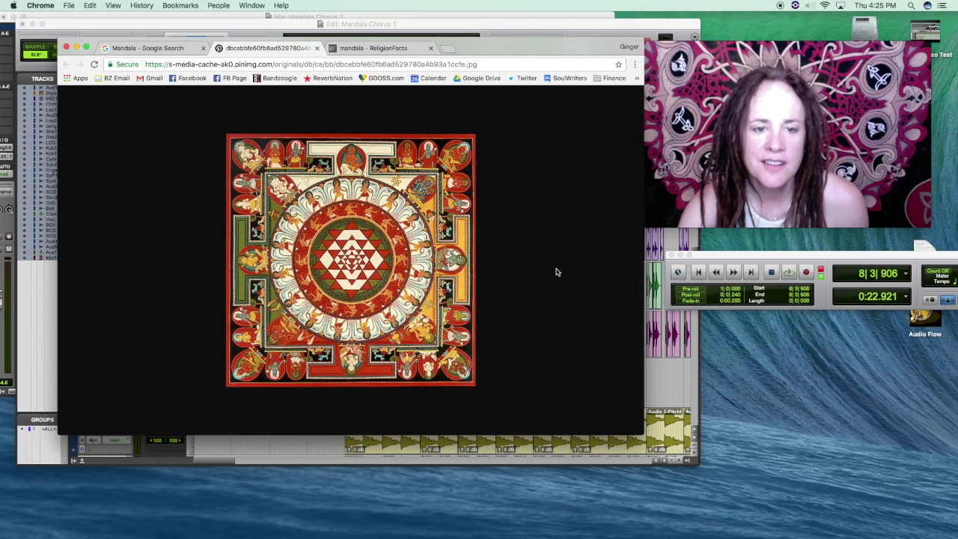
pyautogui.click(669, 380)
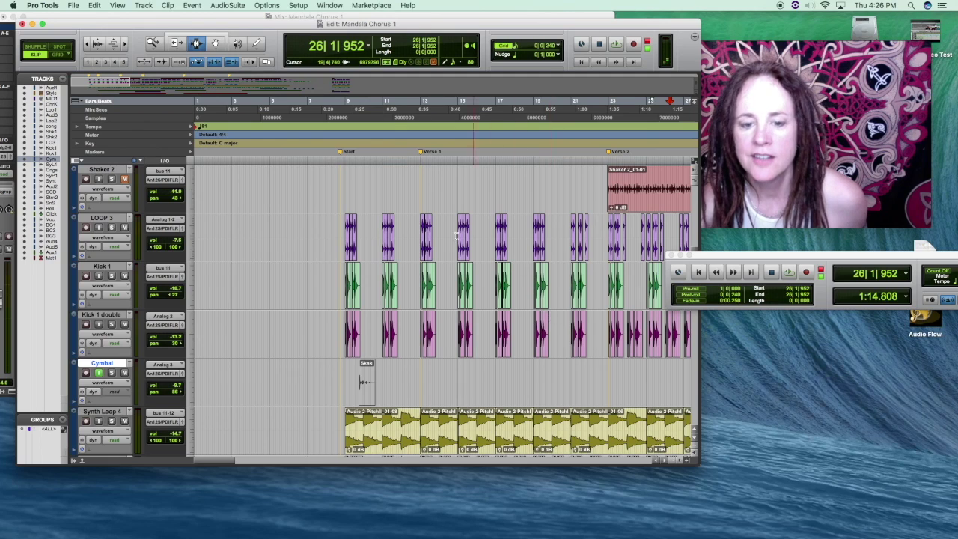
# - Scroll up, down and sideways through the session's tracks to survey the arrangement
pyautogui.scroll(-5, 421, 238)
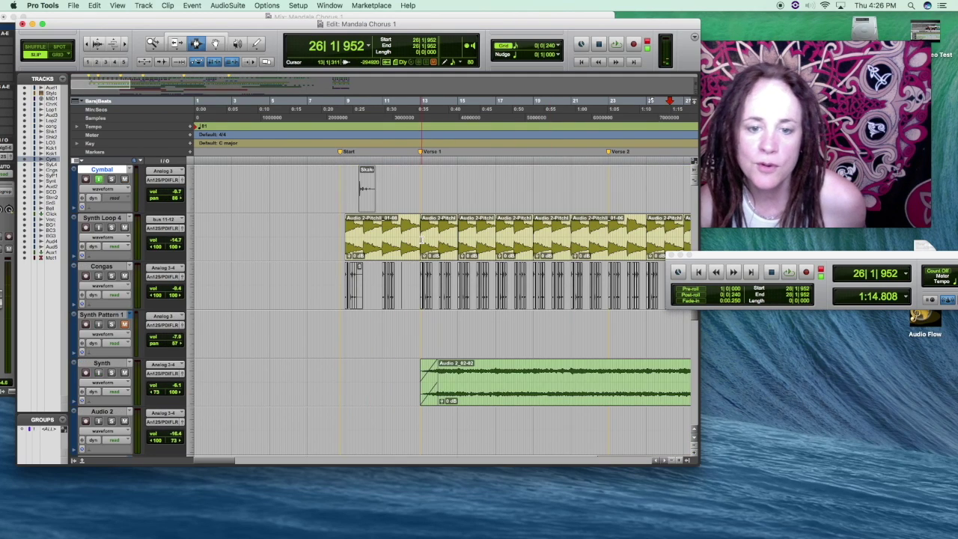
pyautogui.scroll(3, 422, 238)
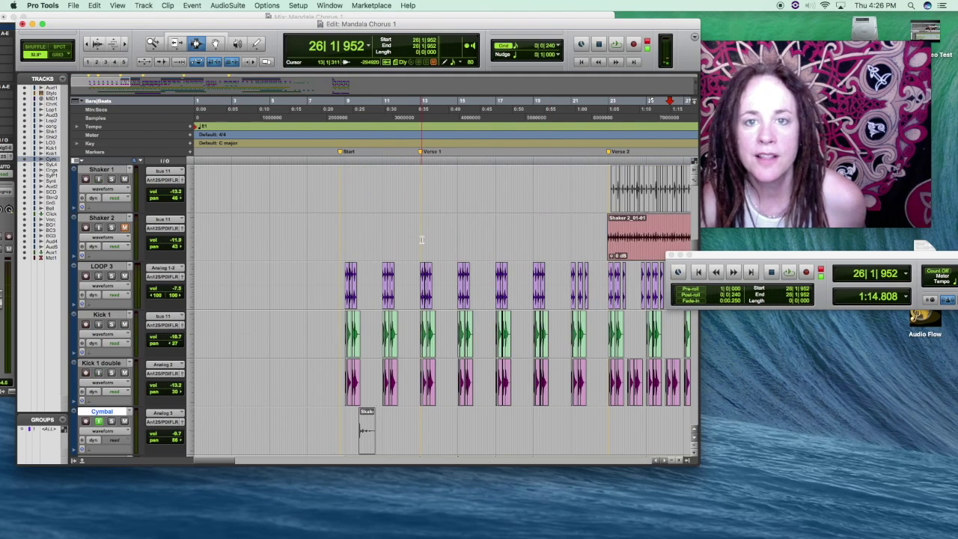
pyautogui.hscroll(3, 422, 240)
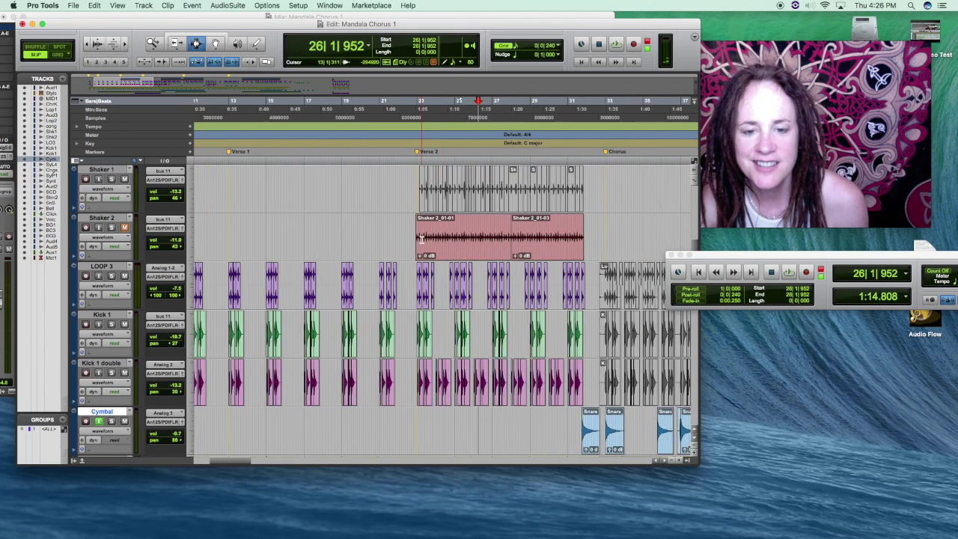
pyautogui.scroll(-3, 421, 239)
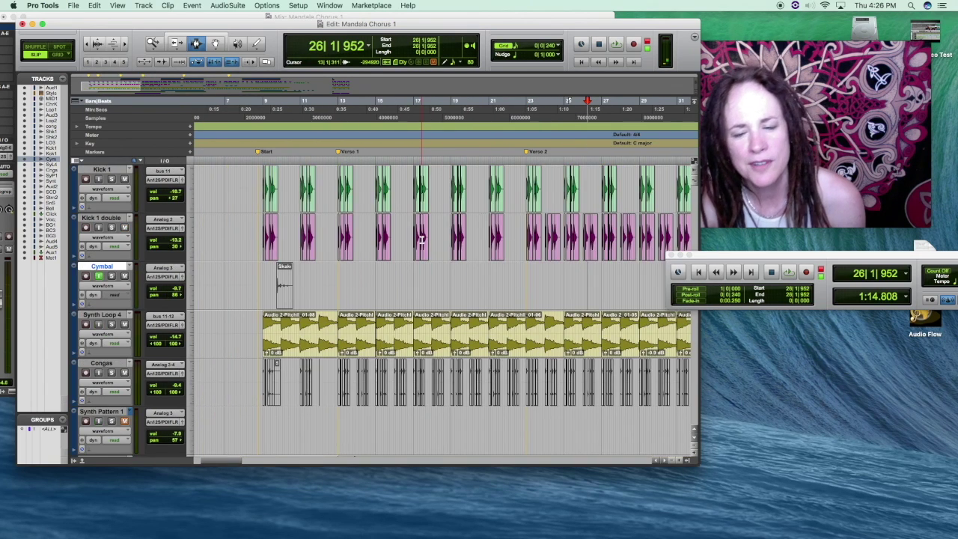
pyautogui.scroll(5, 421, 240)
pyautogui.hscroll(-3, 422, 239)
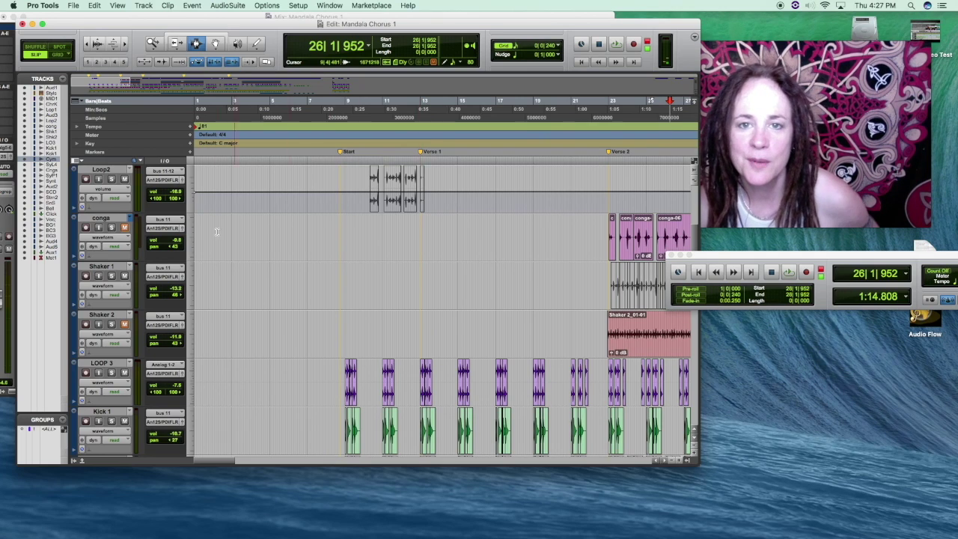
pyautogui.scroll(-10, 259, 233)
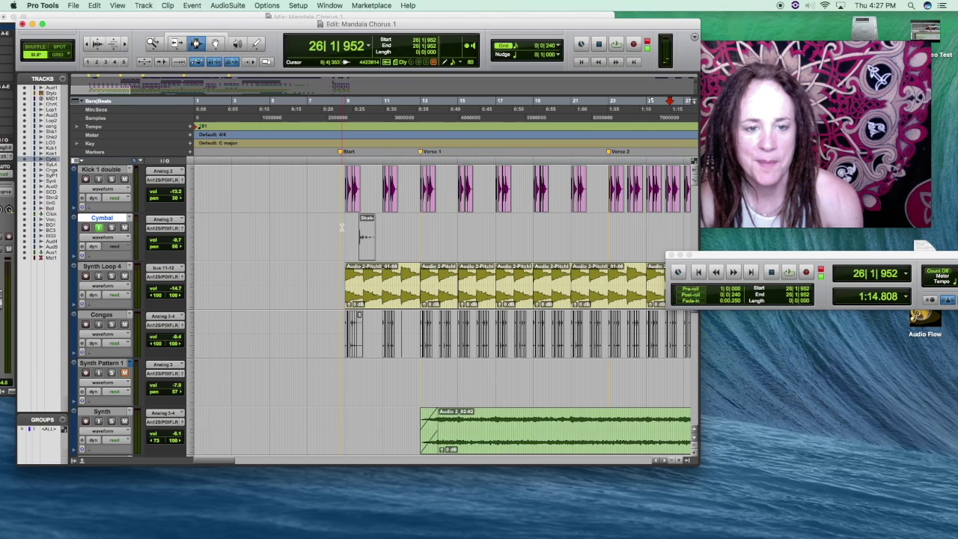
# - Start playback, enlarge the Edit window, and close the floating Transport window
pyautogui.press('space')
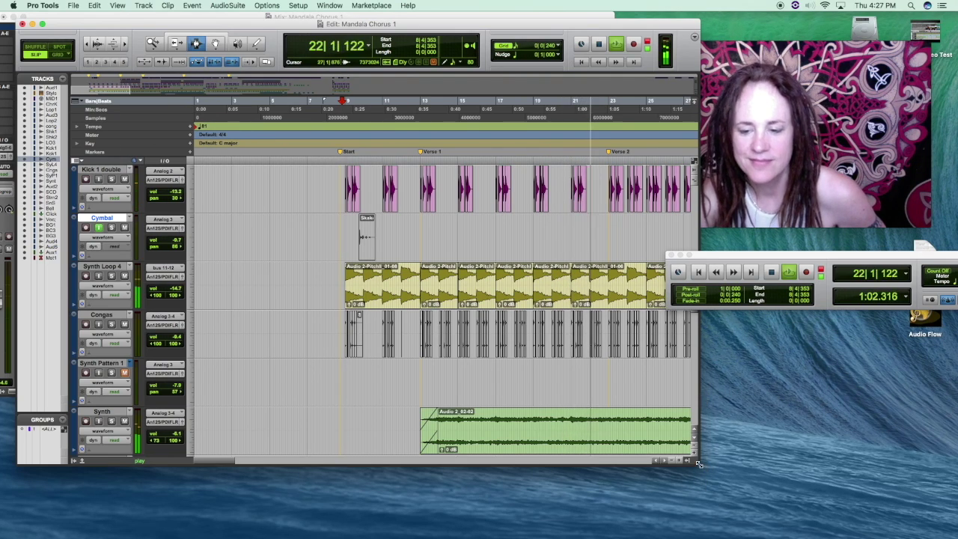
pyautogui.moveTo(696, 464); pyautogui.dragTo(826, 470)
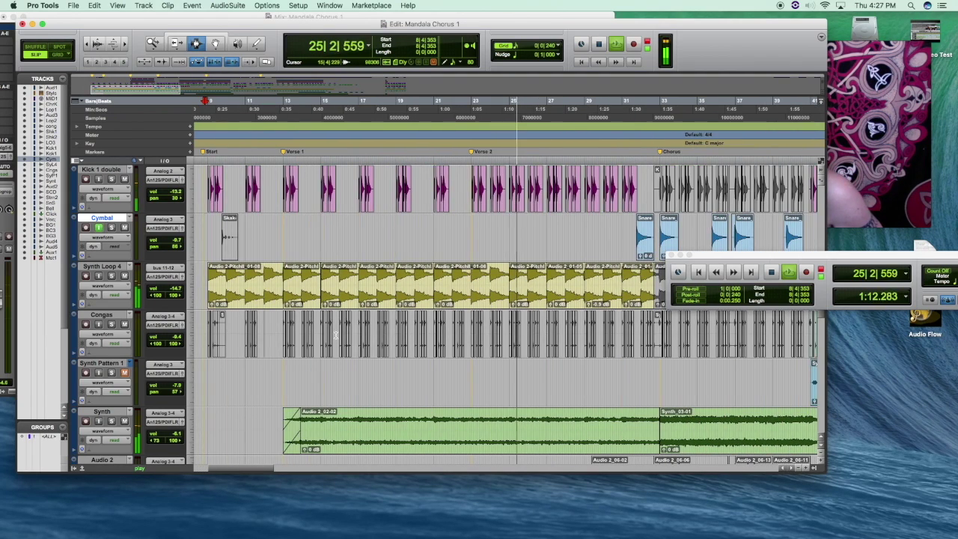
pyautogui.click(671, 254)
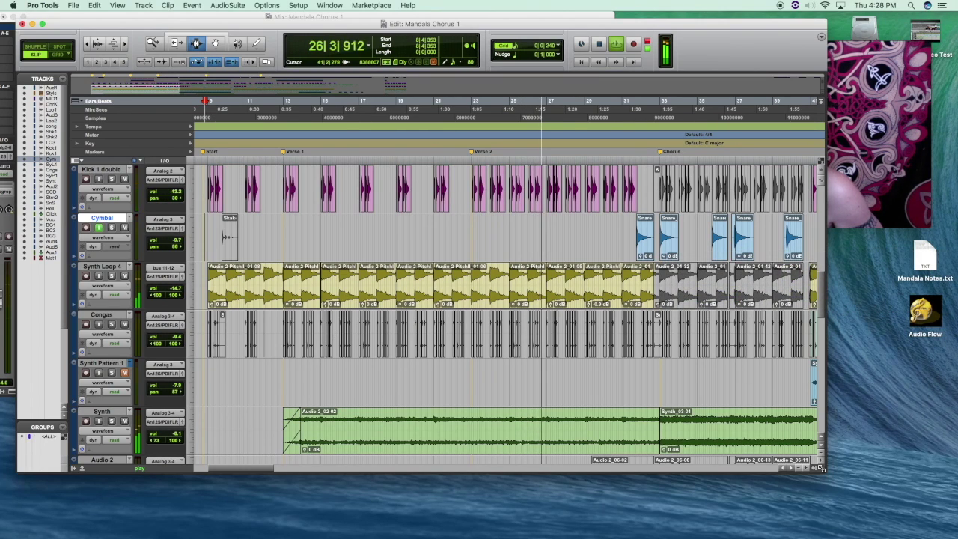
# - Widen the Edit window, scroll down to the Bell and vocal tracks and right through the bars, then stop playback
pyautogui.moveTo(825, 470); pyautogui.dragTo(882, 472)
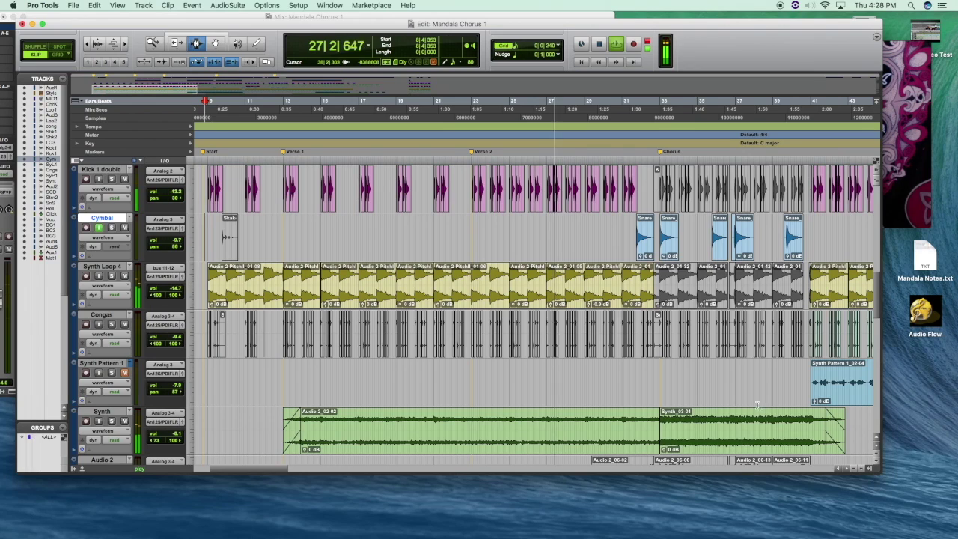
pyautogui.scroll(-3, 753, 403)
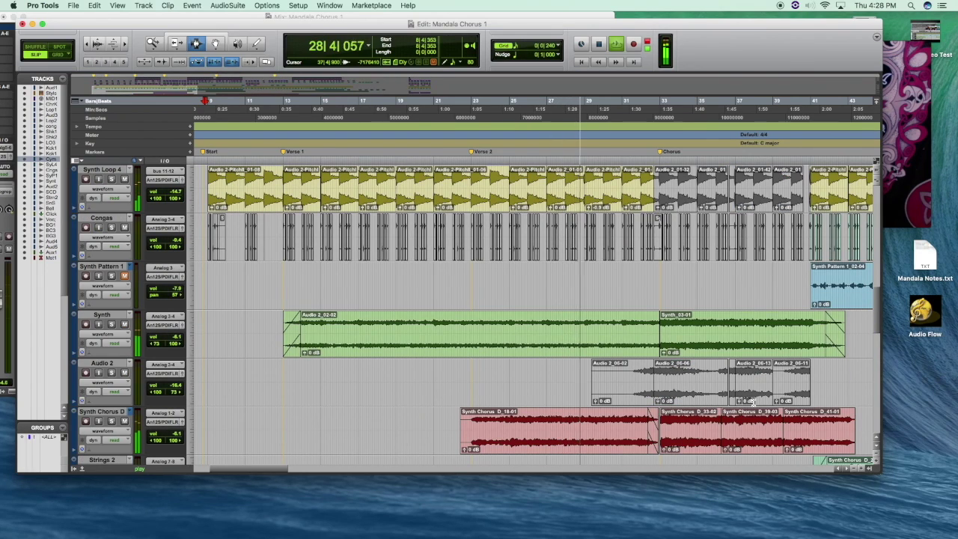
pyautogui.scroll(-8, 723, 388)
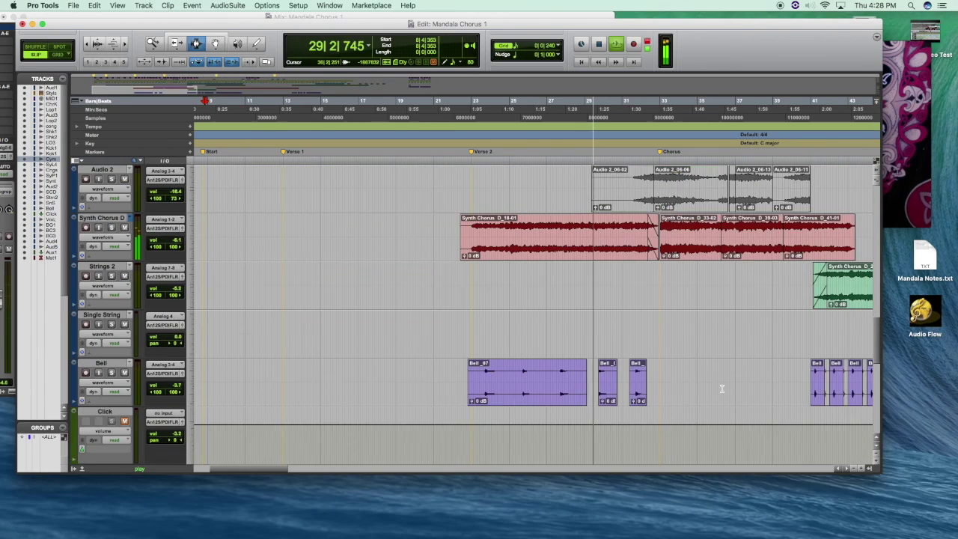
pyautogui.scroll(-2, 723, 388)
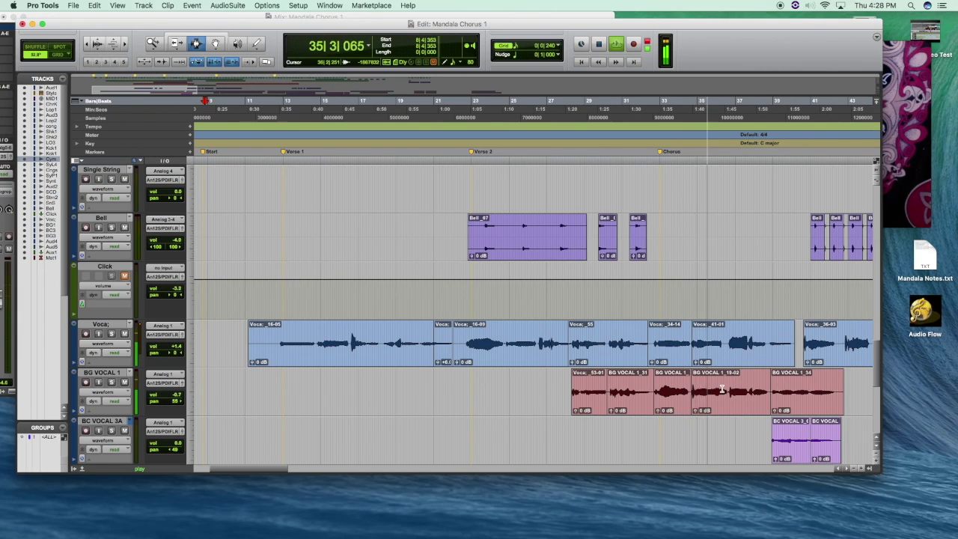
pyautogui.hscroll(3, 722, 388)
pyautogui.hscroll(1, 722, 388)
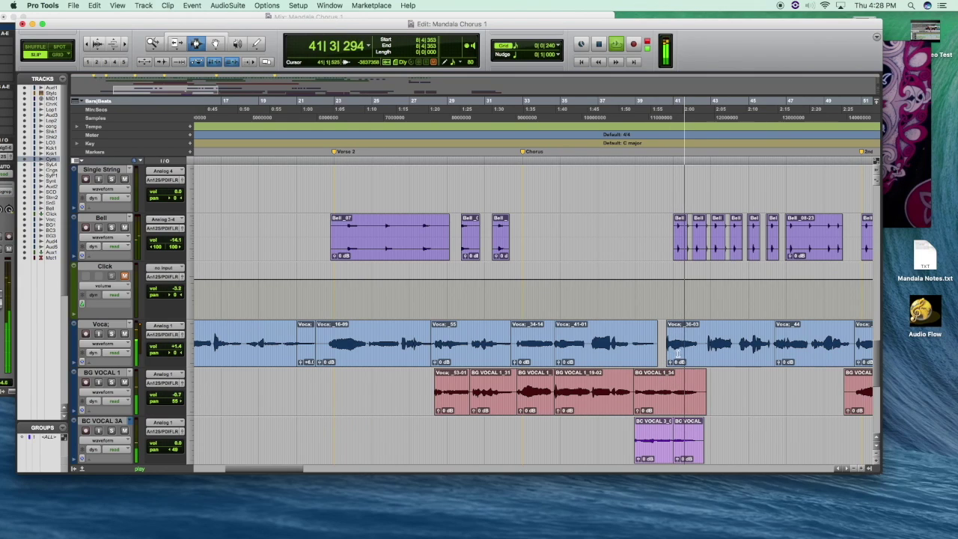
pyautogui.press('space')
pyautogui.click(915, 207)
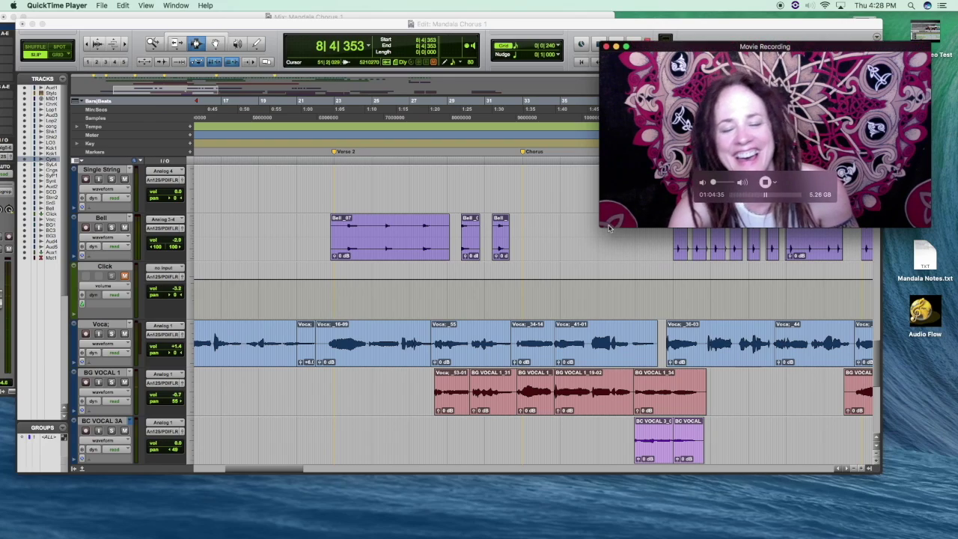
pyautogui.scroll(-5, 513, 228)
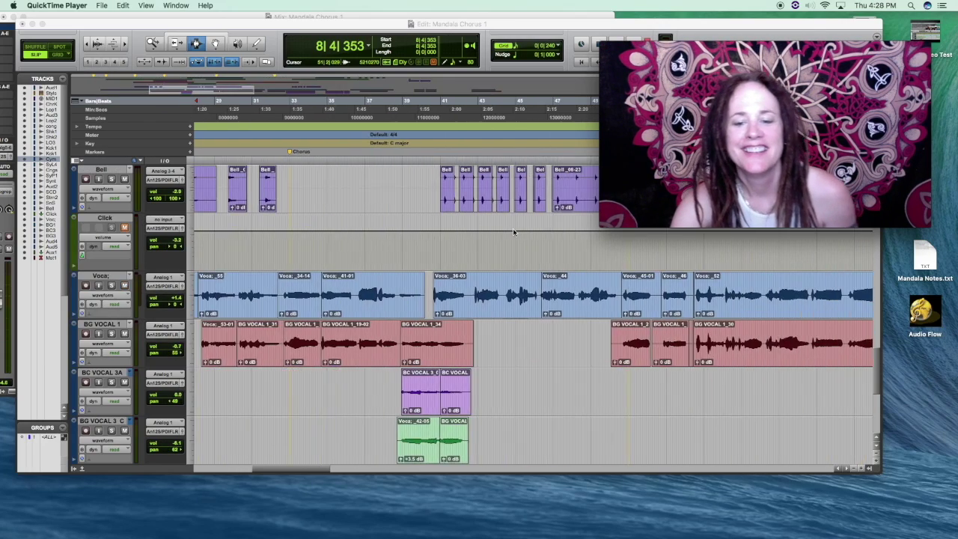
pyautogui.scroll(10, 513, 228)
pyautogui.scroll(10, 513, 228)
pyautogui.hscroll(-3, 512, 228)
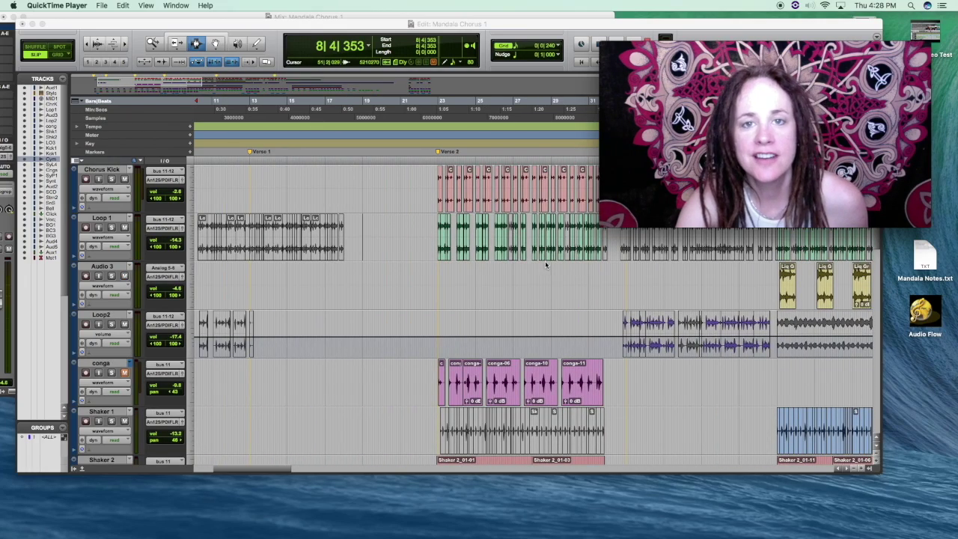
pyautogui.scroll(-8, 515, 269)
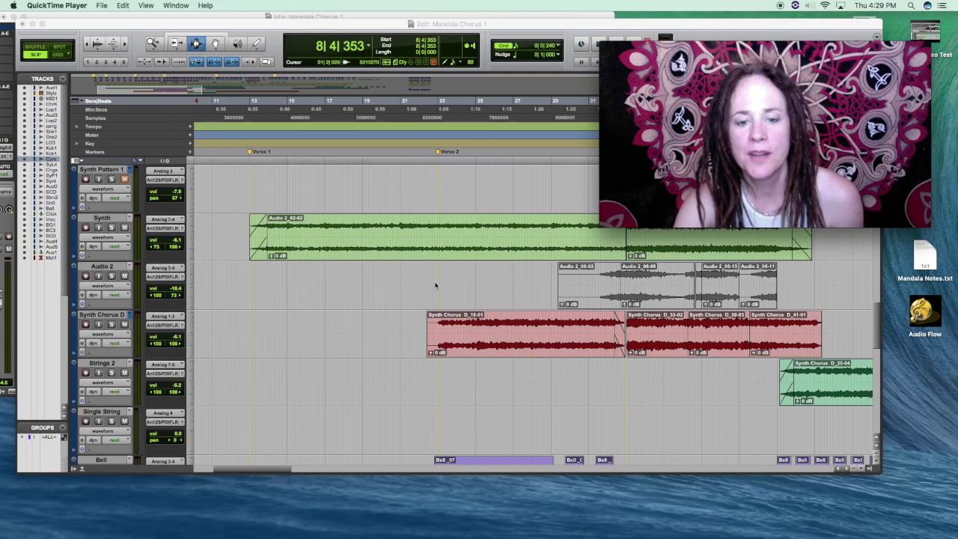
pyautogui.scroll(3, 435, 280)
pyautogui.scroll(4, 435, 280)
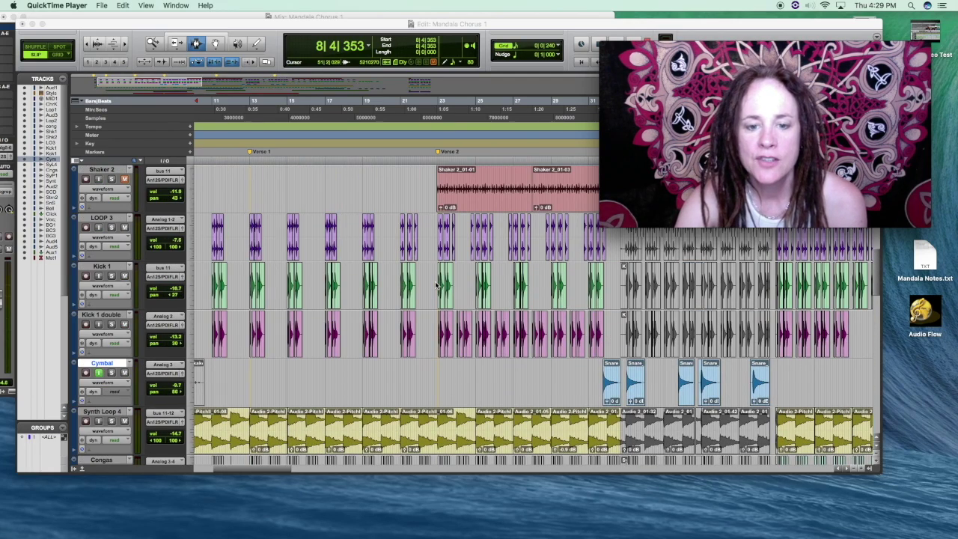
pyautogui.scroll(-10, 435, 282)
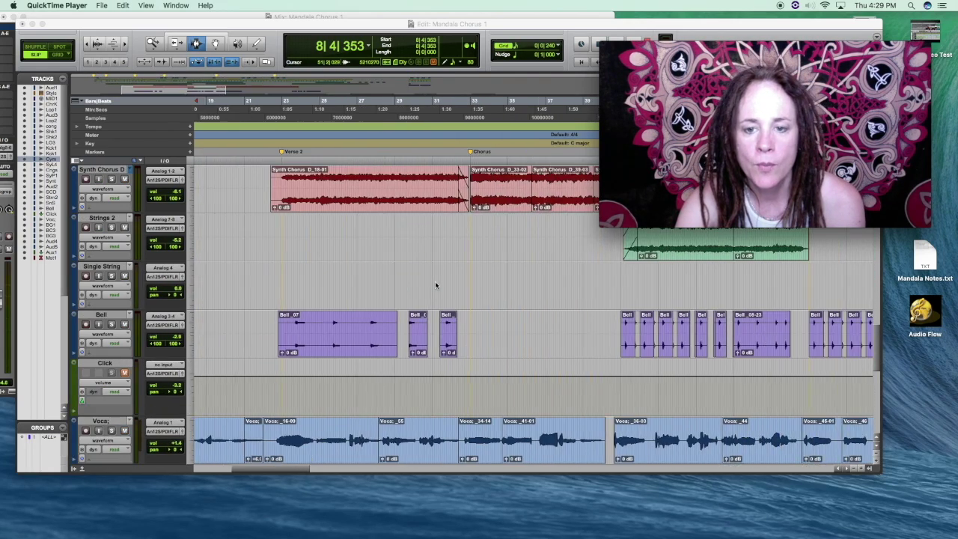
pyautogui.scroll(3, 435, 281)
pyautogui.hscroll(2, 435, 281)
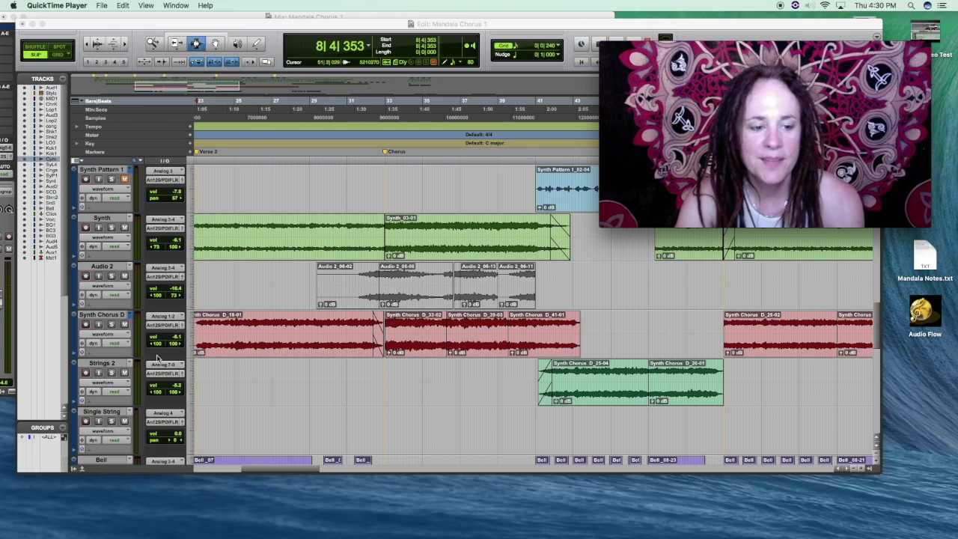
pyautogui.click(114, 327)
# - Solo Synth Chorus D, play it from the chorus, and narrow the Edit window
pyautogui.click(111, 325)
pyautogui.press('space')
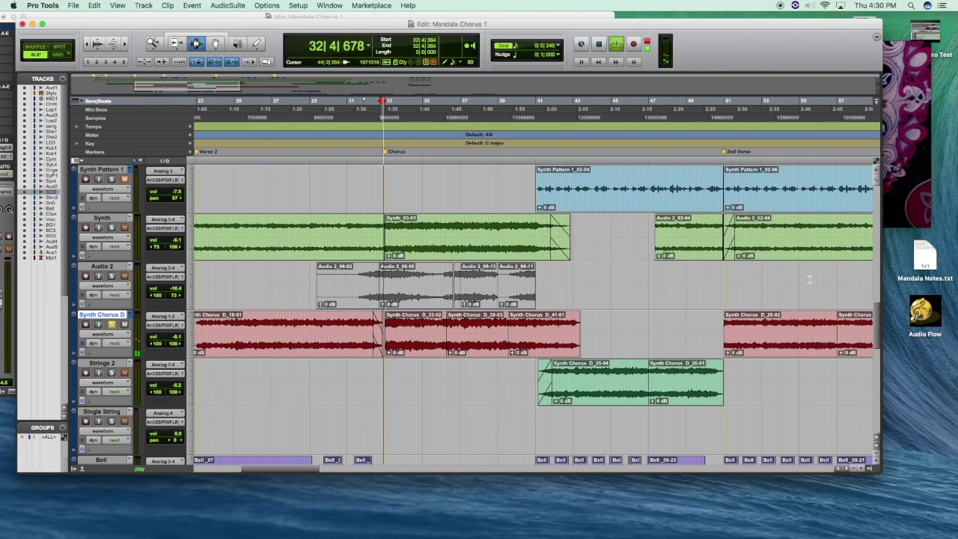
pyautogui.moveTo(878, 469); pyautogui.dragTo(676, 451)
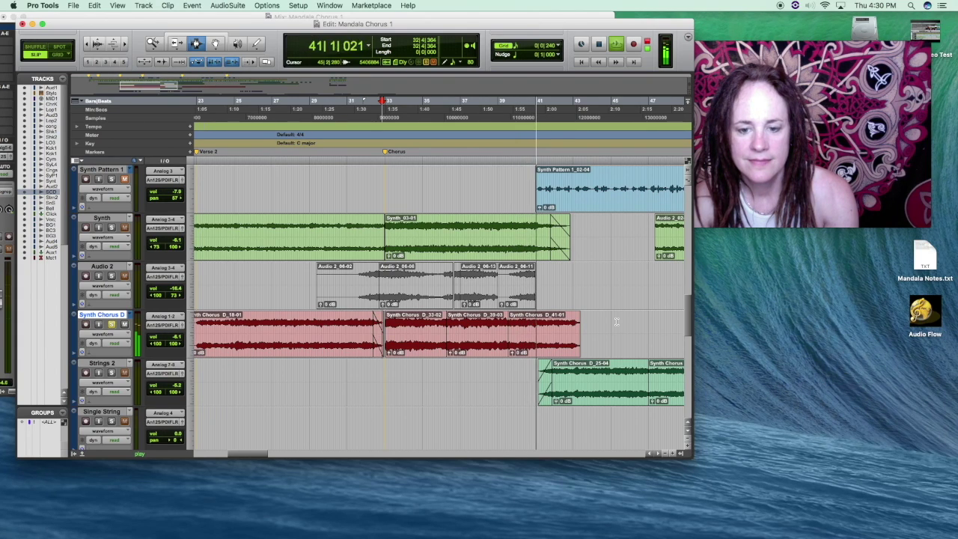
# - Stop playback so it returns to bar 32 at the Chorus marker
pyautogui.press('space')
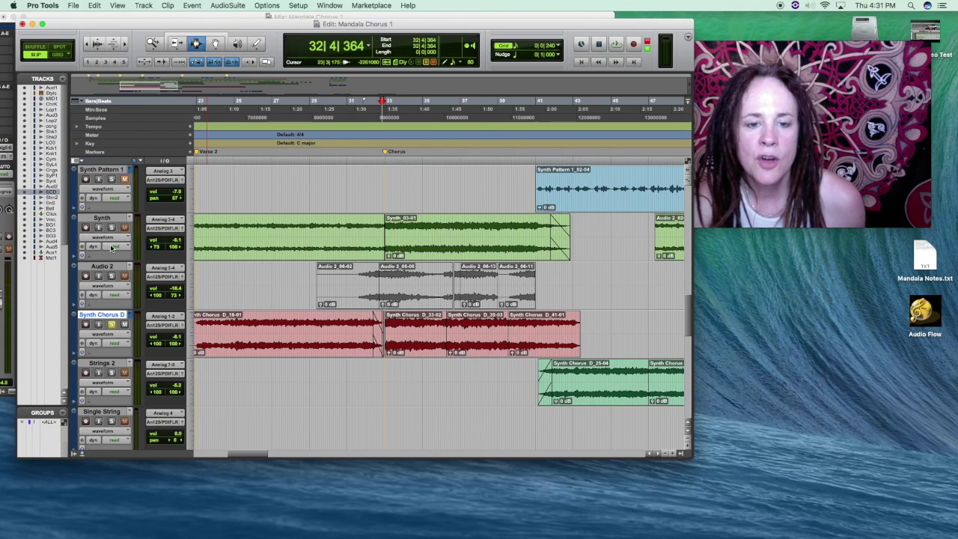
# - Solo the Synth track and play it from near bar 32, then move the start point to bar 33
pyautogui.click(383, 235)
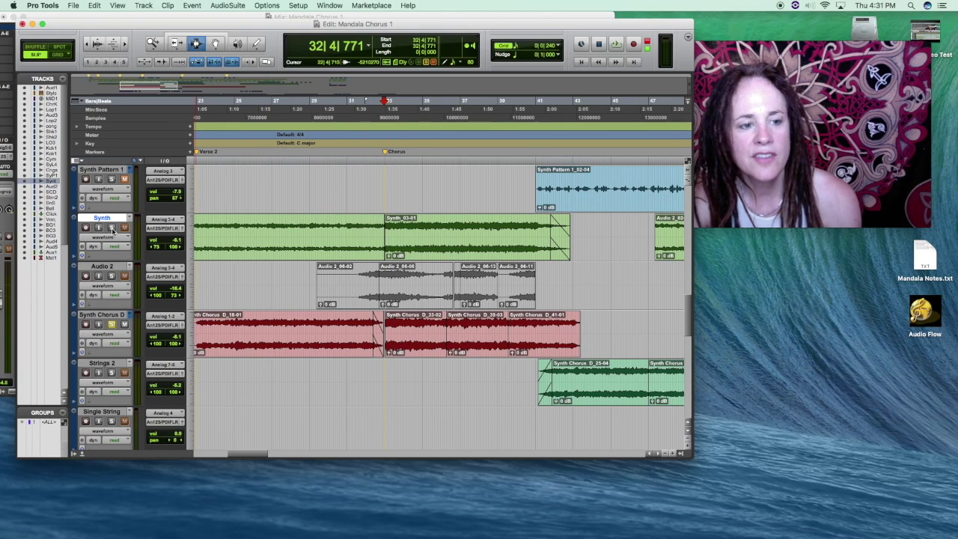
pyautogui.click(110, 228)
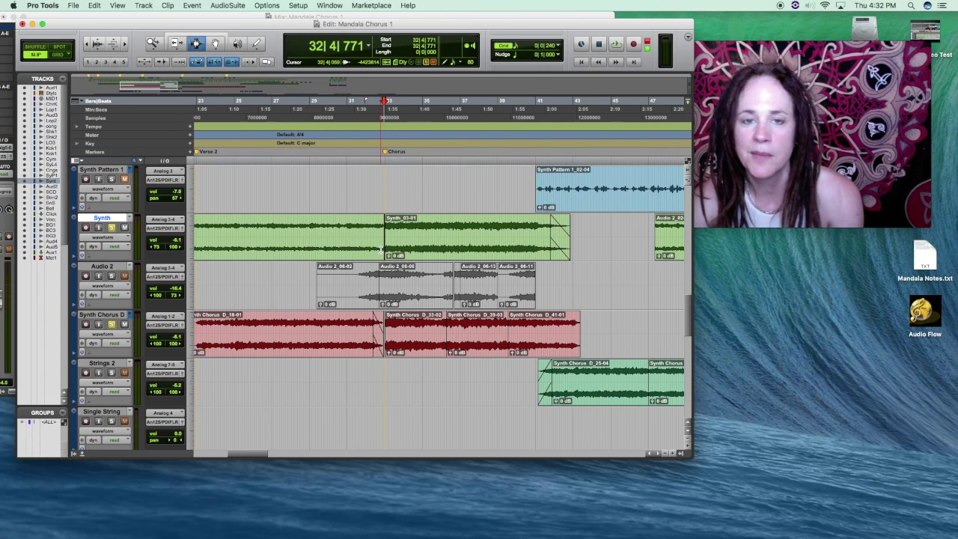
pyautogui.press('space')
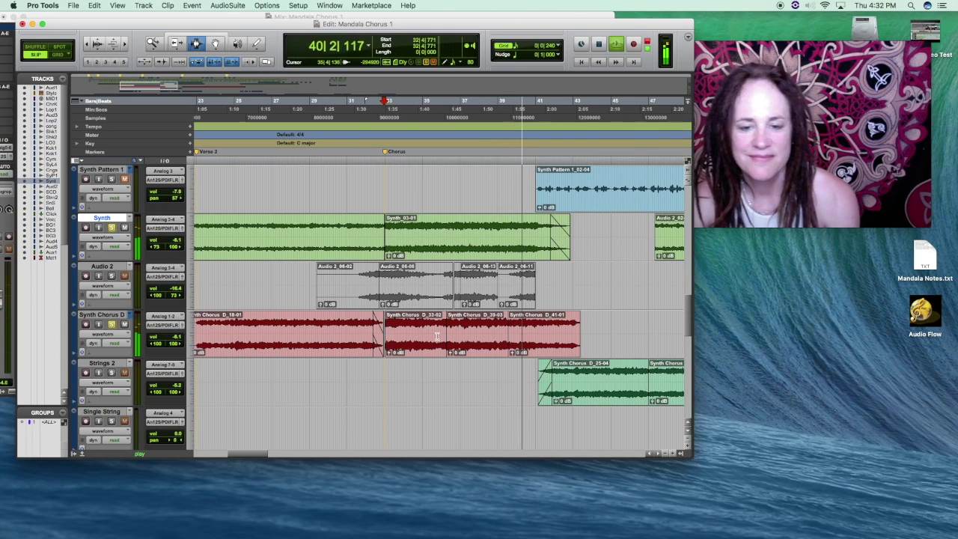
pyautogui.press('space')
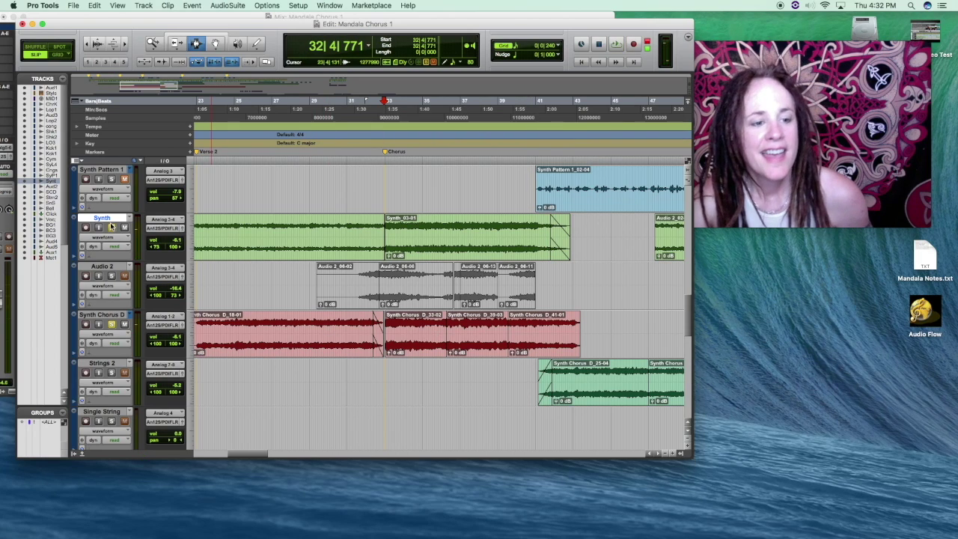
pyautogui.click(385, 245)
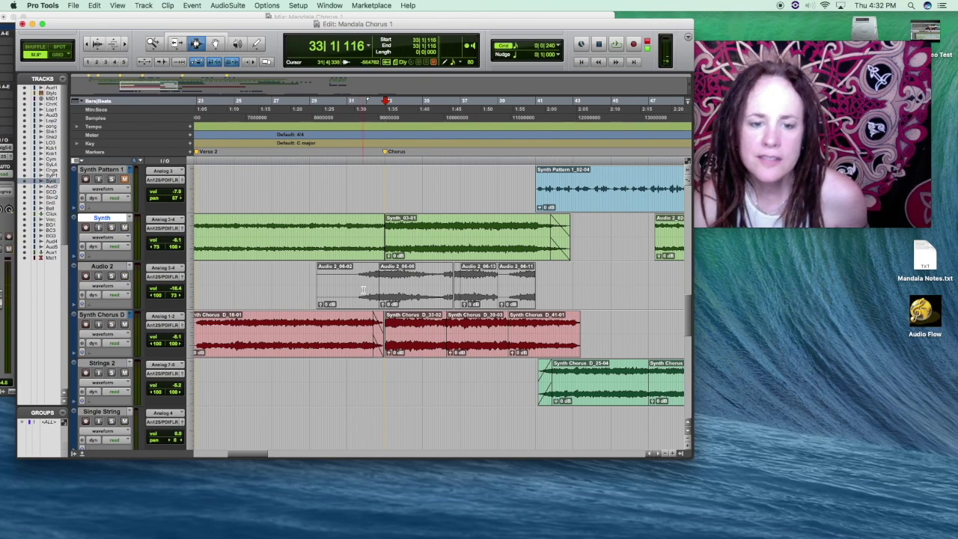
pyautogui.scroll(-5, 362, 286)
# - Solo LOOP 3, Kick 1 and Kick 1 double and play them from bar 30
pyautogui.hscroll(-3, 362, 287)
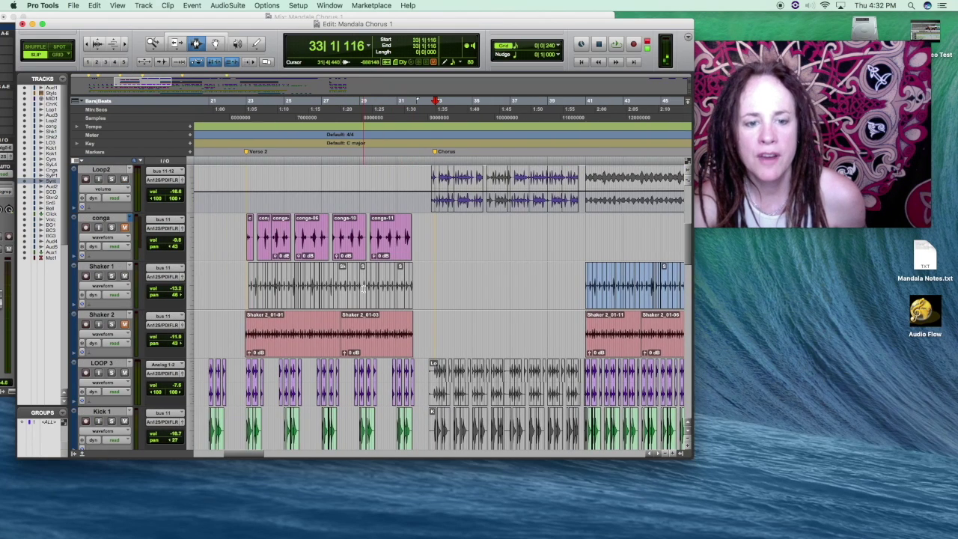
pyautogui.scroll(-3, 362, 286)
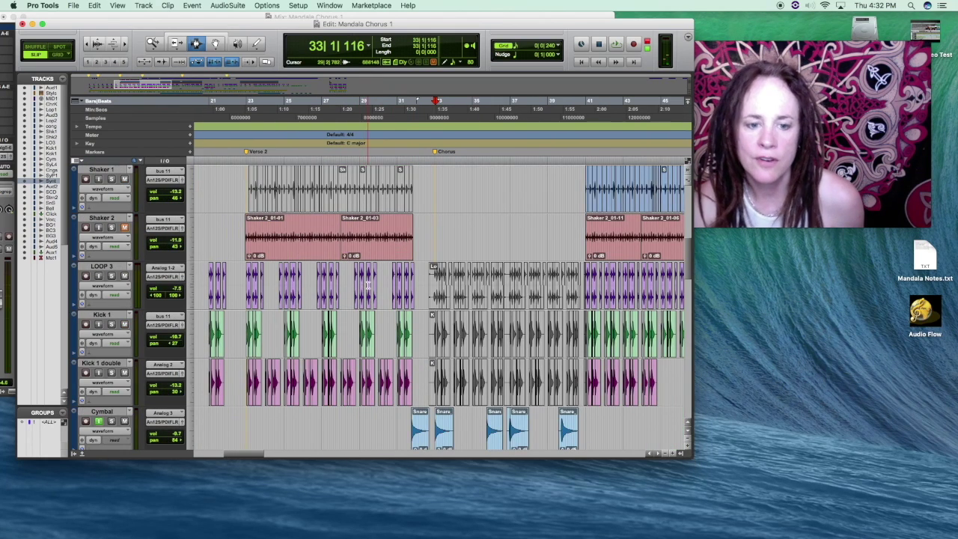
pyautogui.click(392, 271)
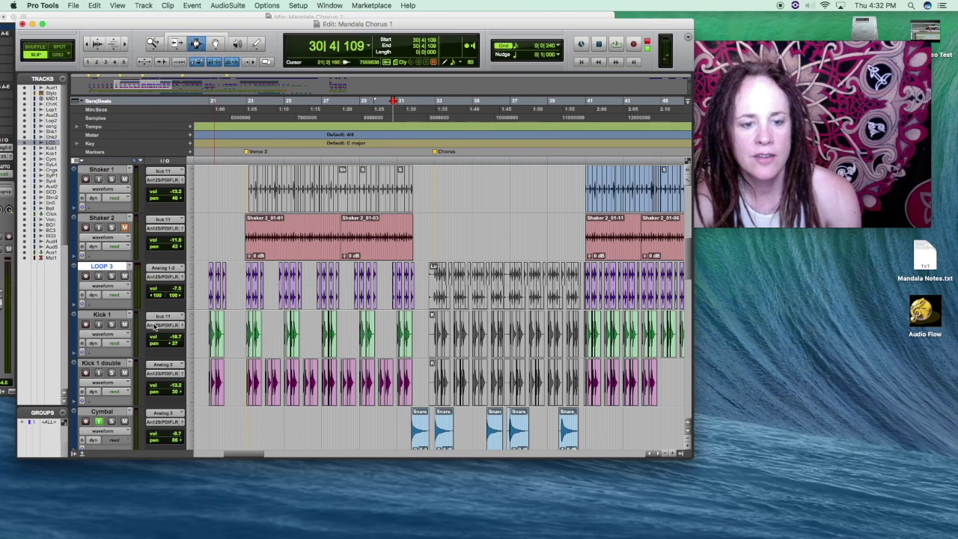
pyautogui.click(111, 276)
pyautogui.click(112, 324)
pyautogui.click(111, 372)
pyautogui.press('space')
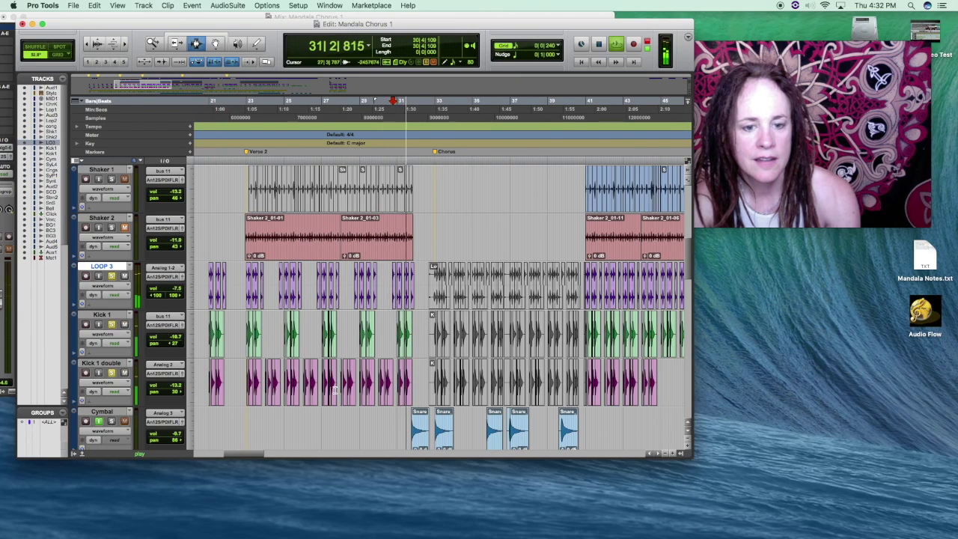
pyautogui.press('space')
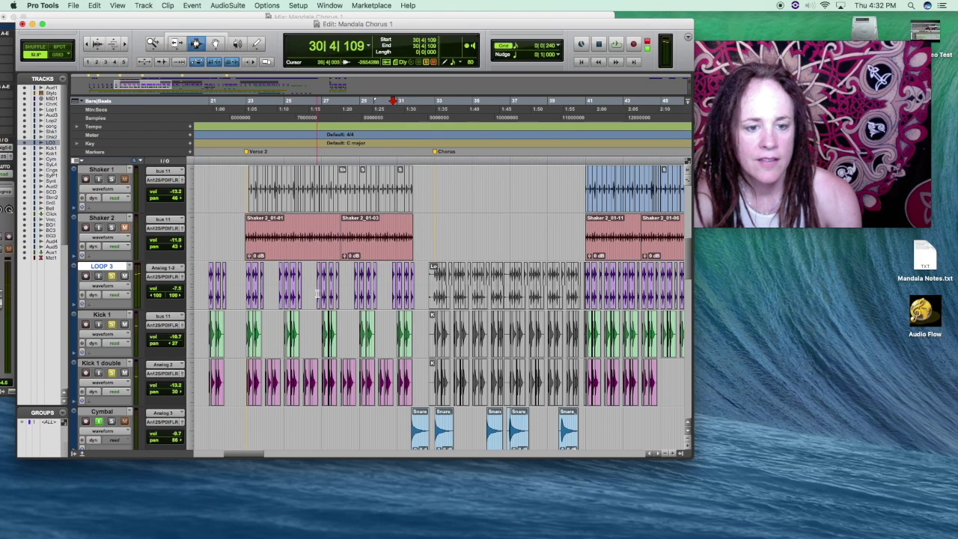
# - Replay the soloed drums from bar 26, then set the start point to late bar 31
pyautogui.click(318, 294)
pyautogui.press('space')
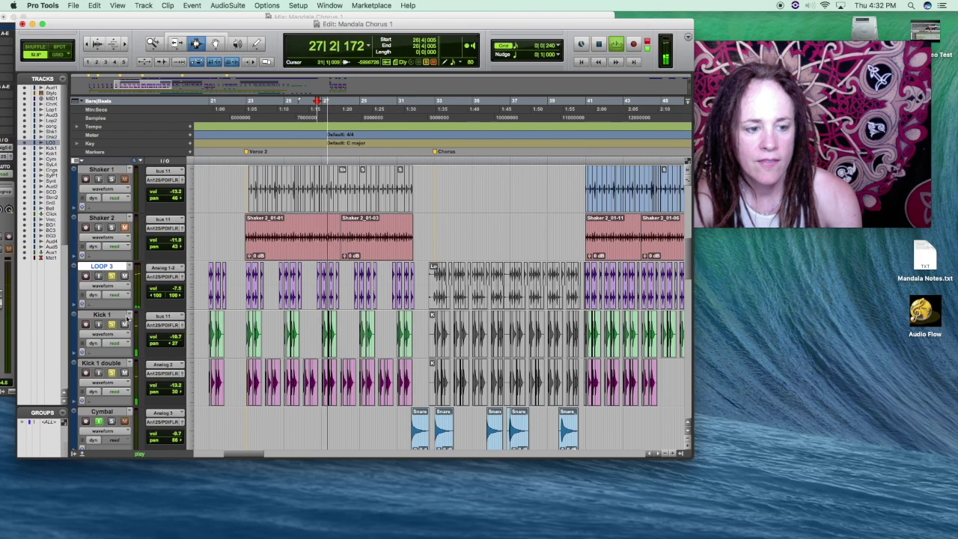
pyautogui.press('space')
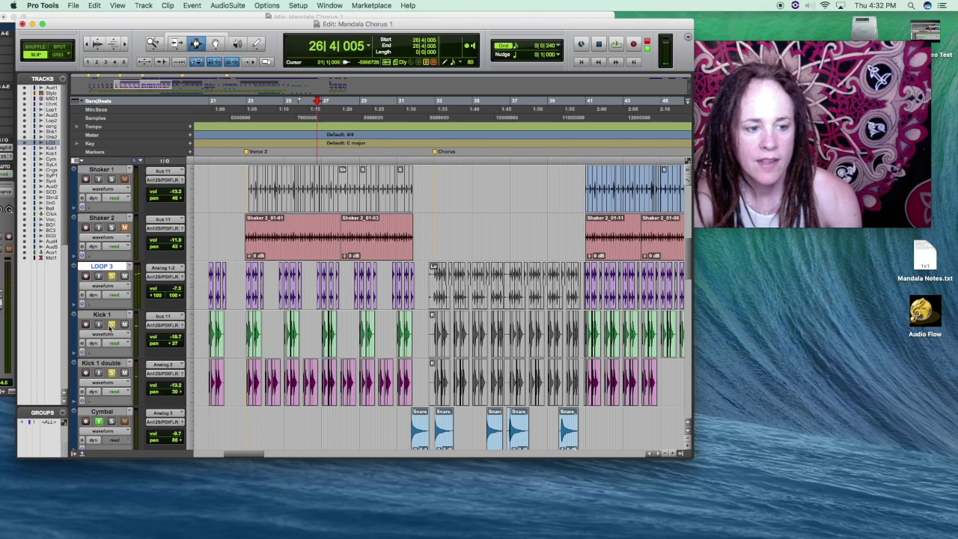
pyautogui.click(415, 309)
pyautogui.scroll(5, 415, 309)
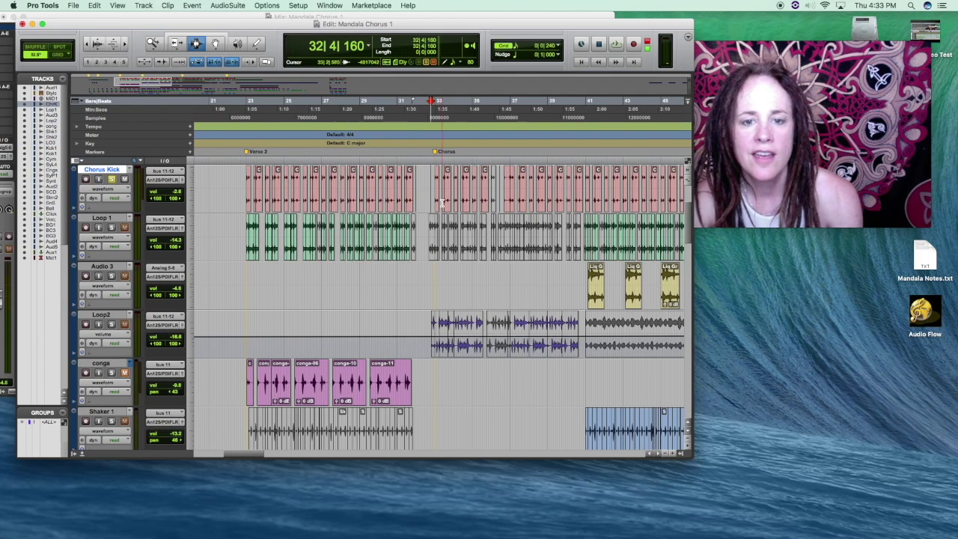
# - Play the soloed Chorus Kick from 32|4|160 into the chorus, then stop
pyautogui.scroll(1, 455, 219)
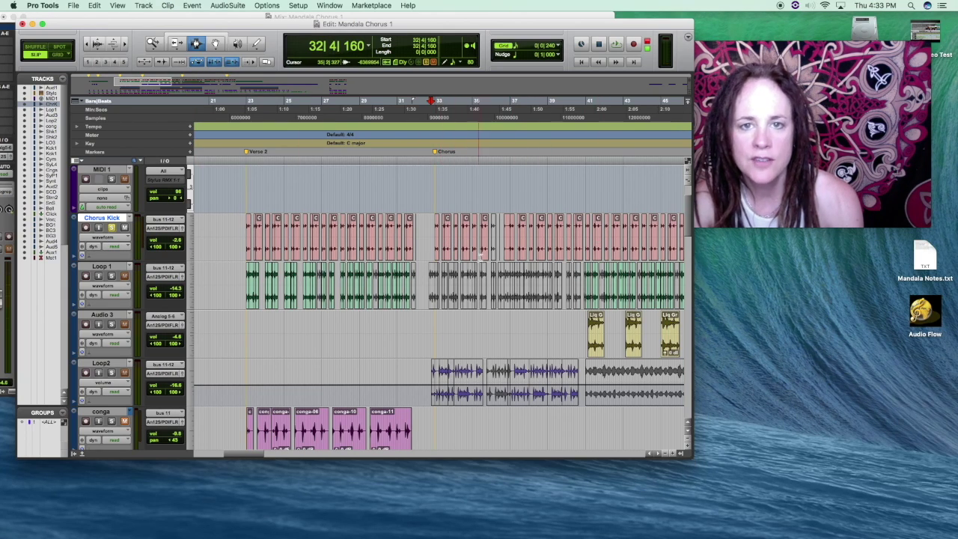
pyautogui.press('space')
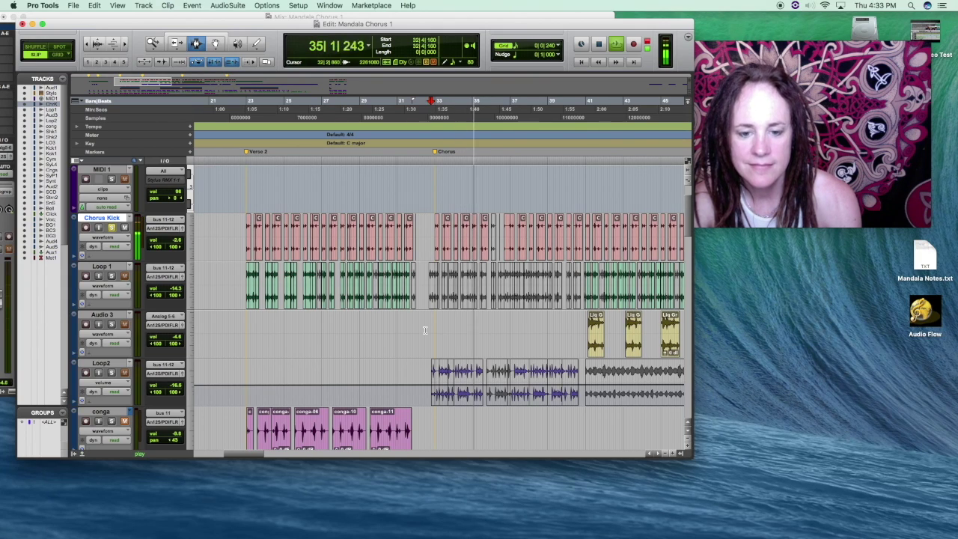
pyautogui.press('space')
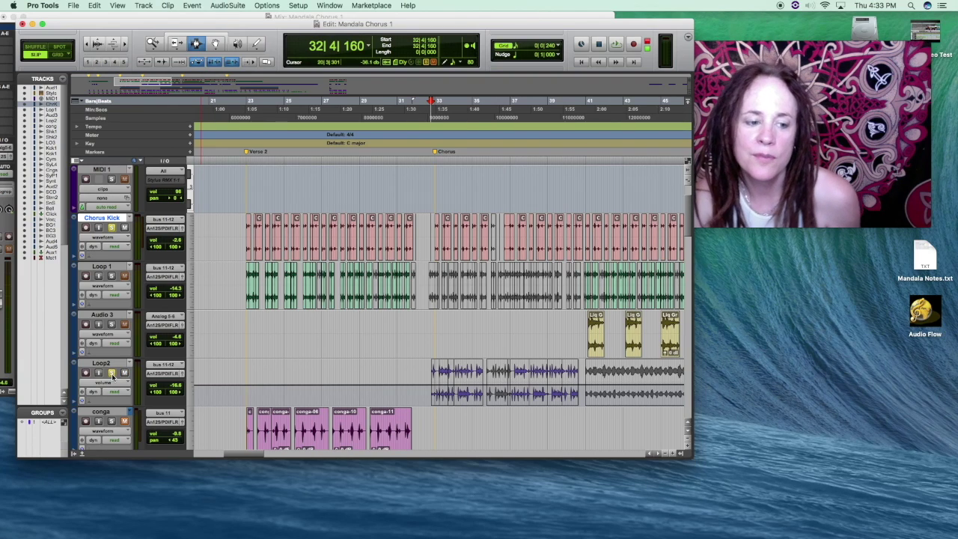
# - Play the soloed Loop2 from 32|3|510, just before the Chorus marker, then stop
pyautogui.click(429, 375)
pyautogui.press('space')
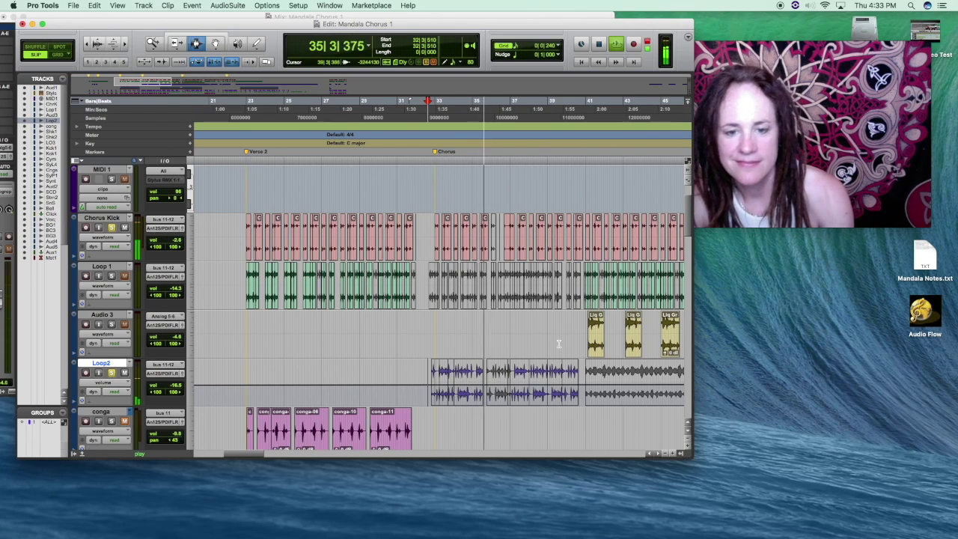
pyautogui.press('space')
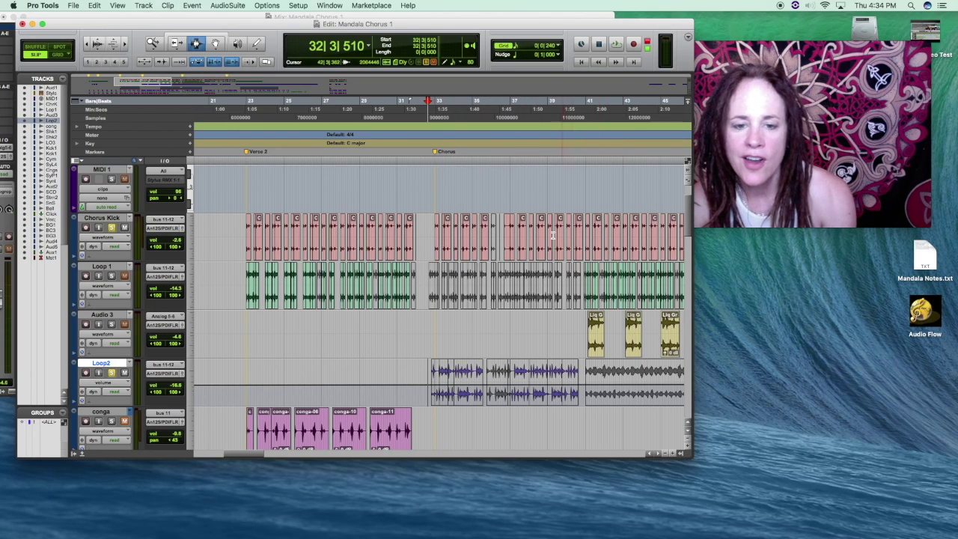
pyautogui.click(153, 43)
pyautogui.moveTo(429, 238); pyautogui.dragTo(587, 237)
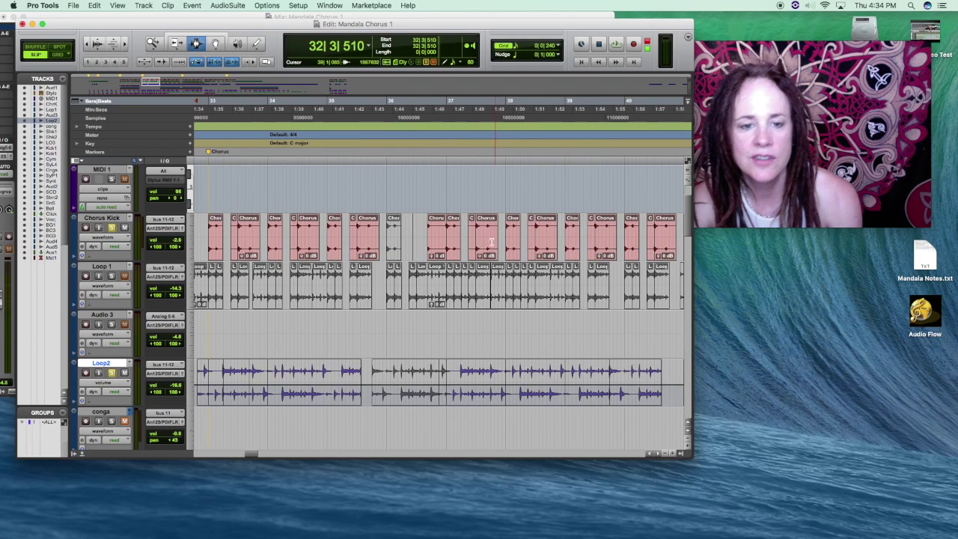
pyautogui.hscroll(-5, 449, 247)
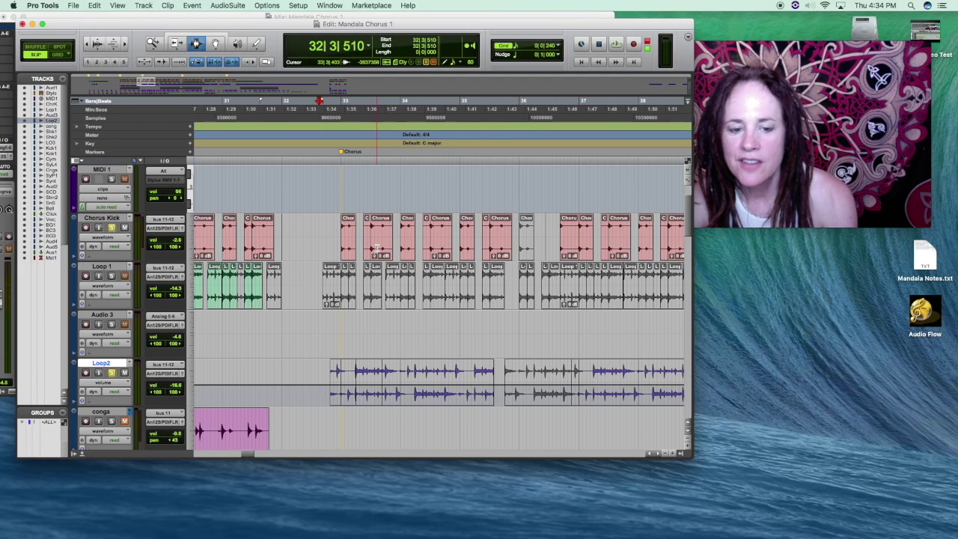
pyautogui.scroll(-1, 377, 248)
pyautogui.click(315, 238)
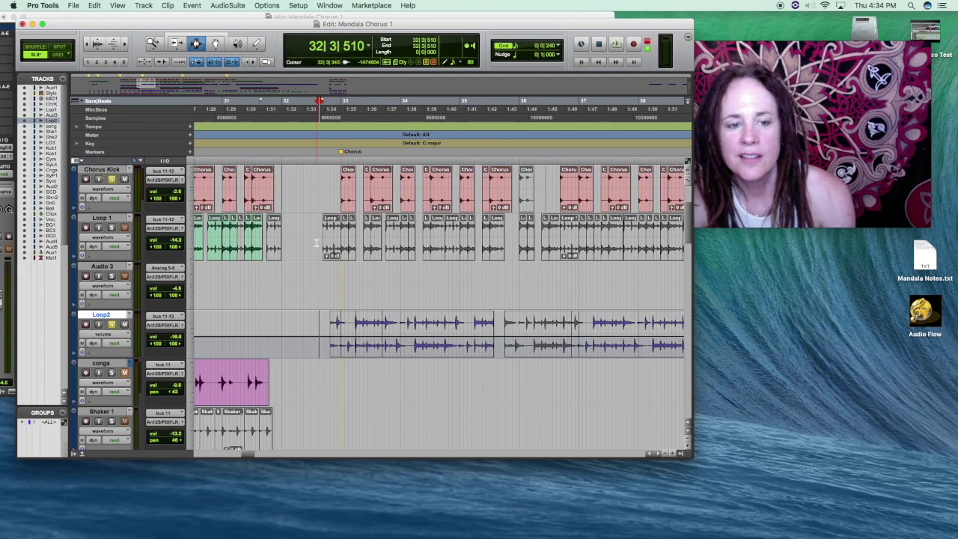
pyautogui.scroll(-6, 356, 252)
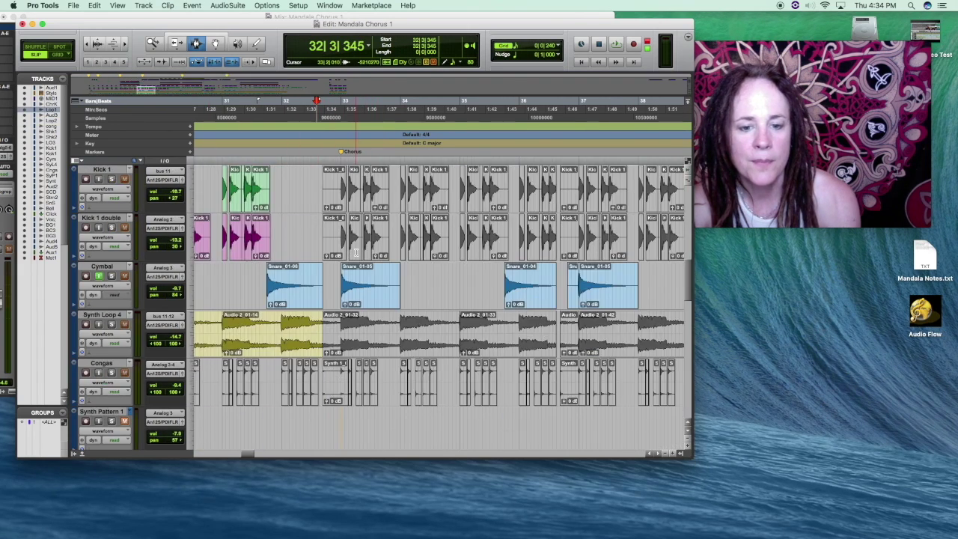
pyautogui.scroll(5, 356, 252)
pyautogui.scroll(3, 356, 252)
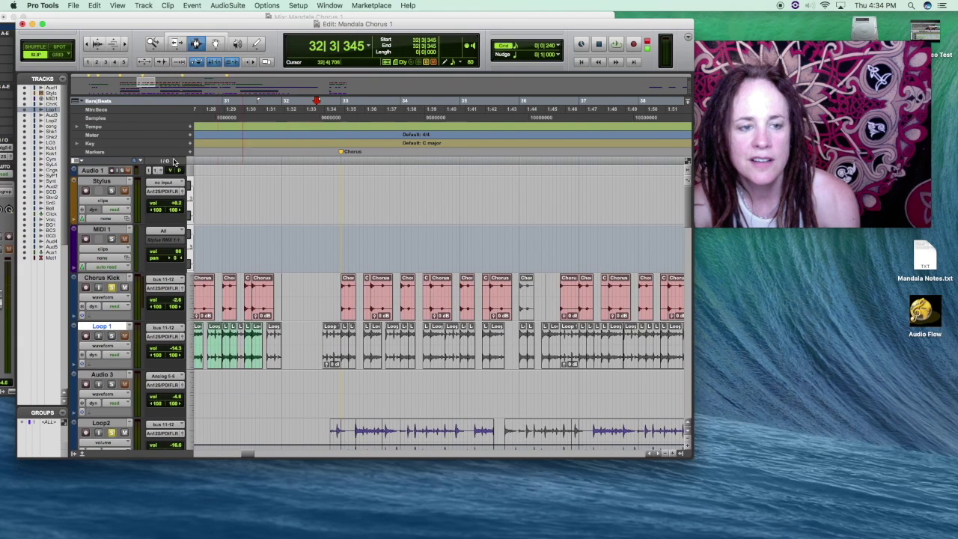
pyautogui.click(88, 43)
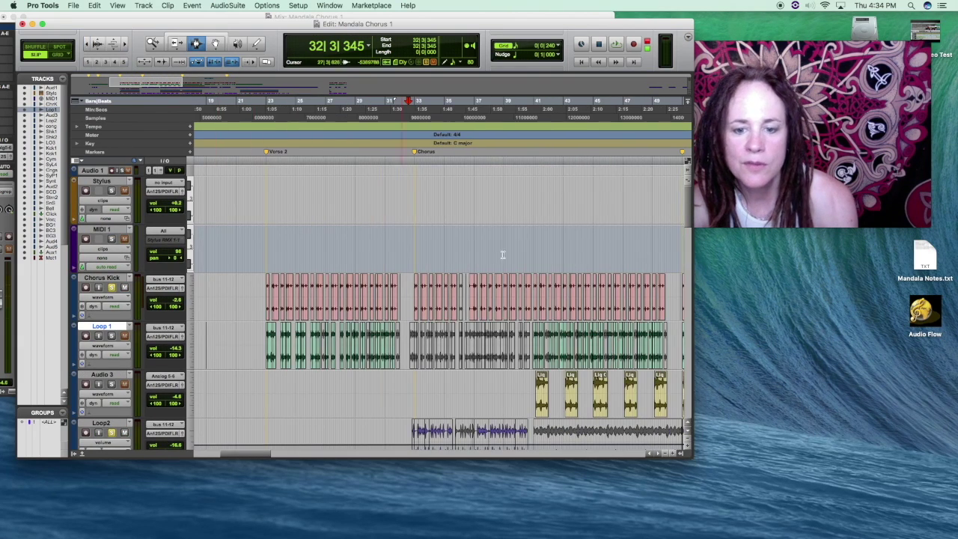
pyautogui.scroll(-2, 479, 277)
pyautogui.scroll(-8, 480, 284)
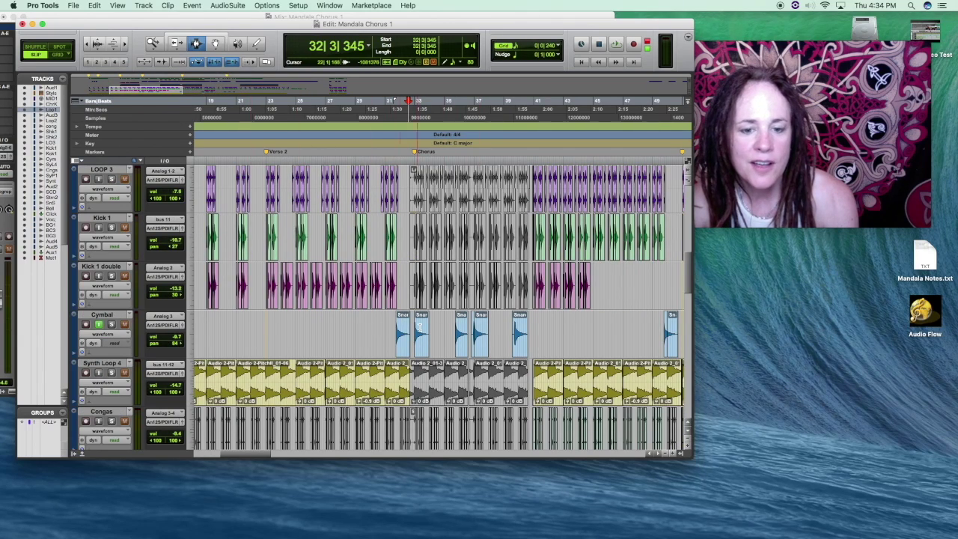
pyautogui.click(99, 325)
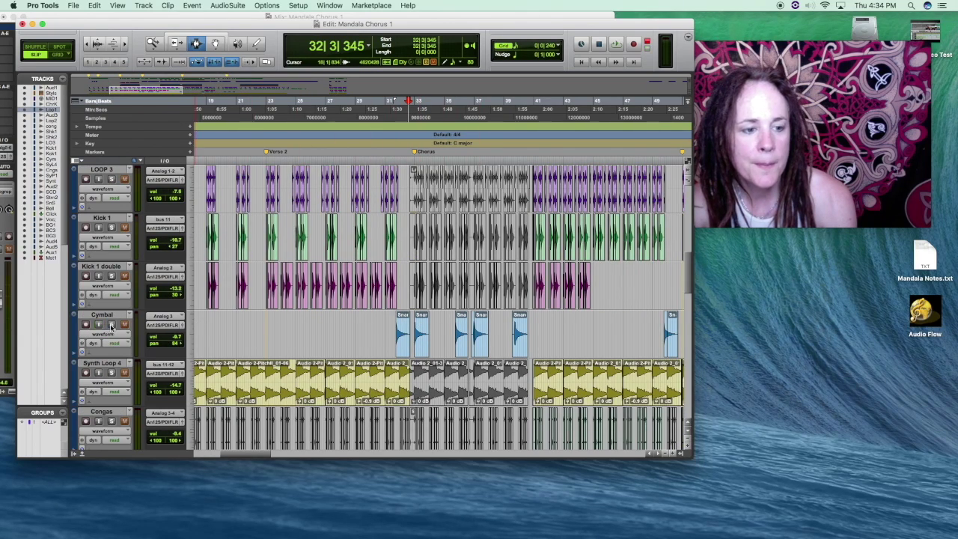
pyautogui.click(392, 327)
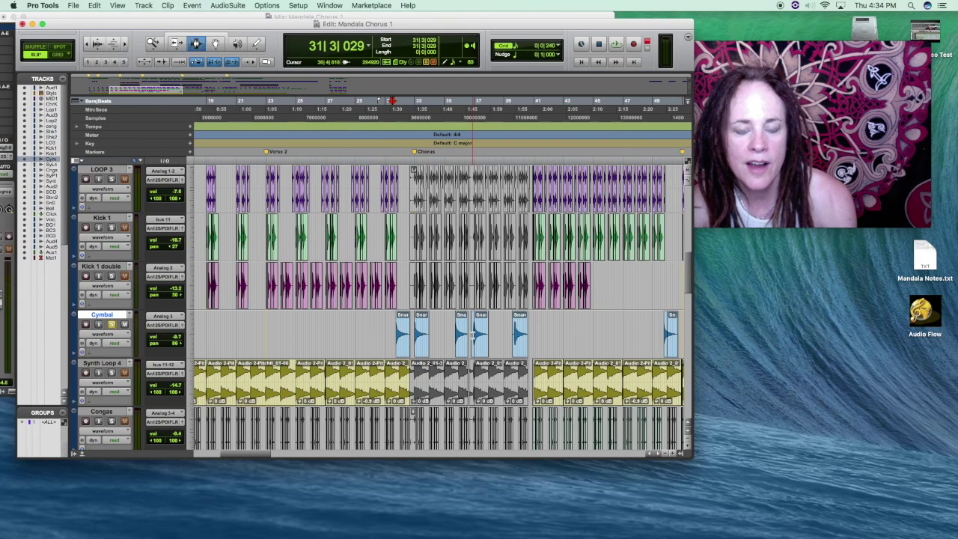
pyautogui.press('space')
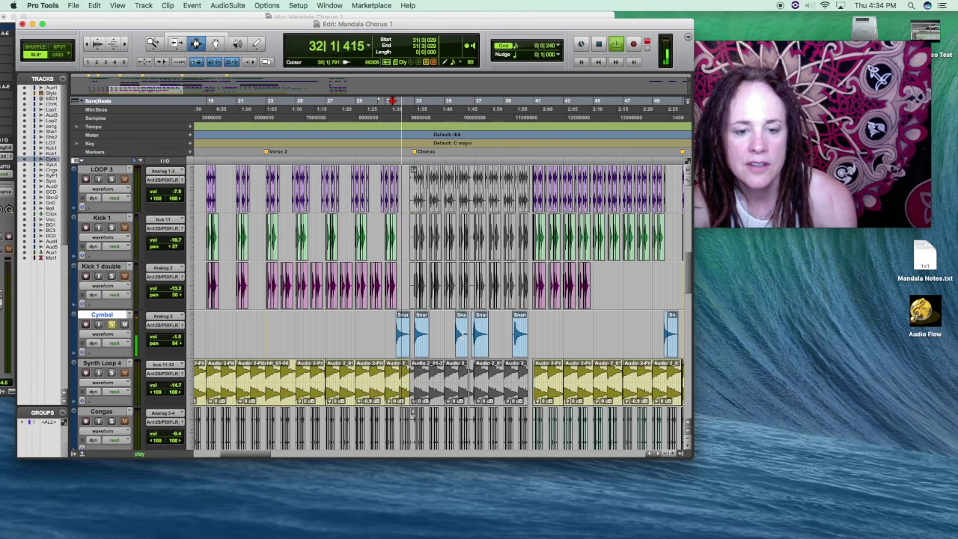
pyautogui.scroll(10, 464, 335)
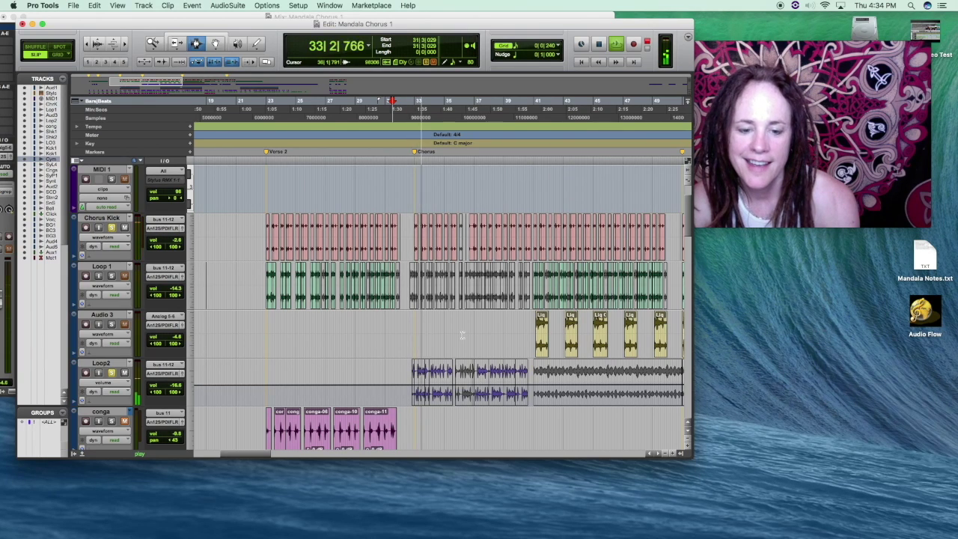
pyautogui.scroll(-12, 461, 334)
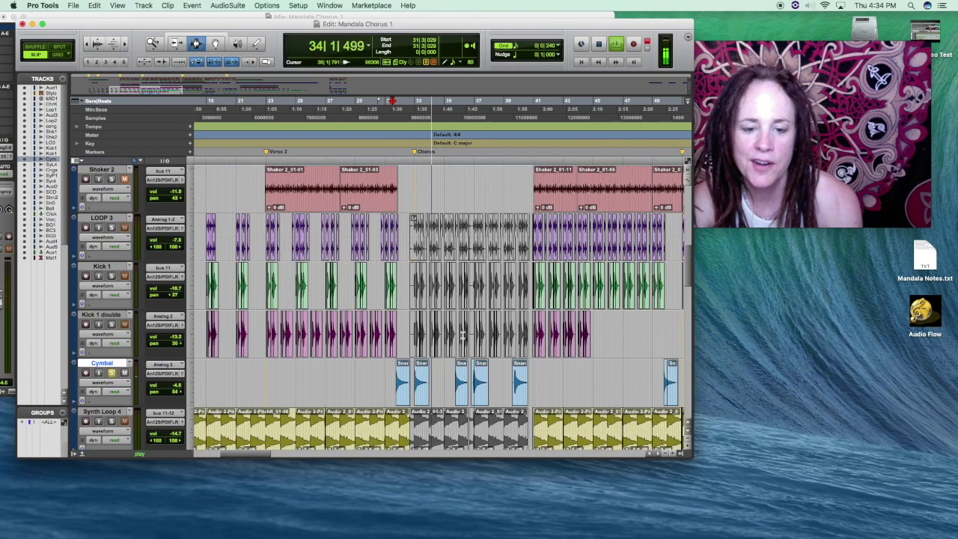
pyautogui.scroll(-5, 461, 334)
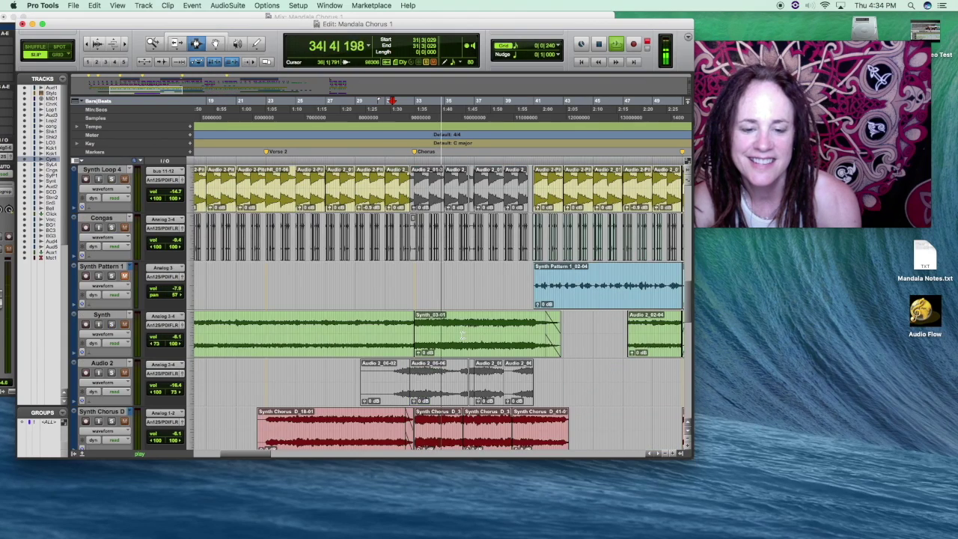
pyautogui.scroll(15, 462, 335)
pyautogui.scroll(-14, 462, 335)
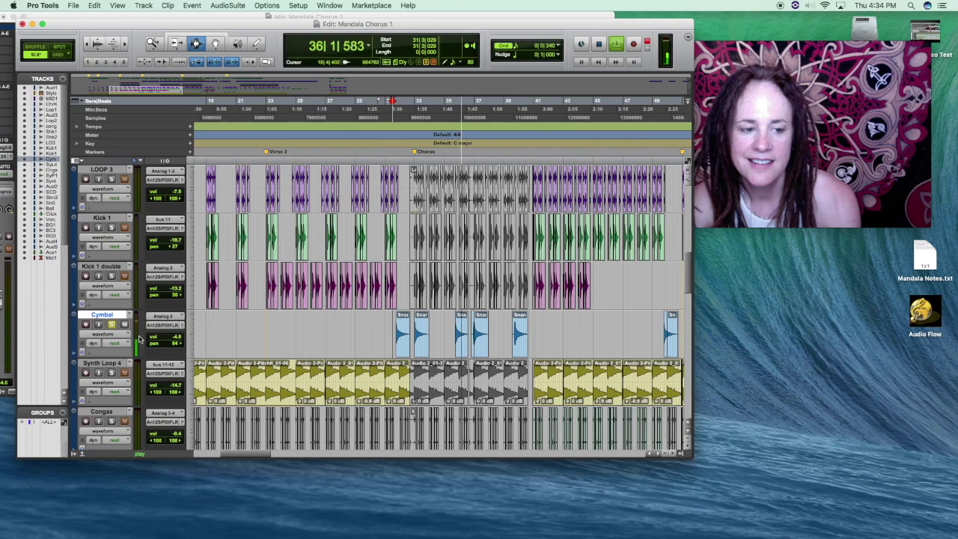
pyautogui.press('space')
pyautogui.scroll(5, 130, 261)
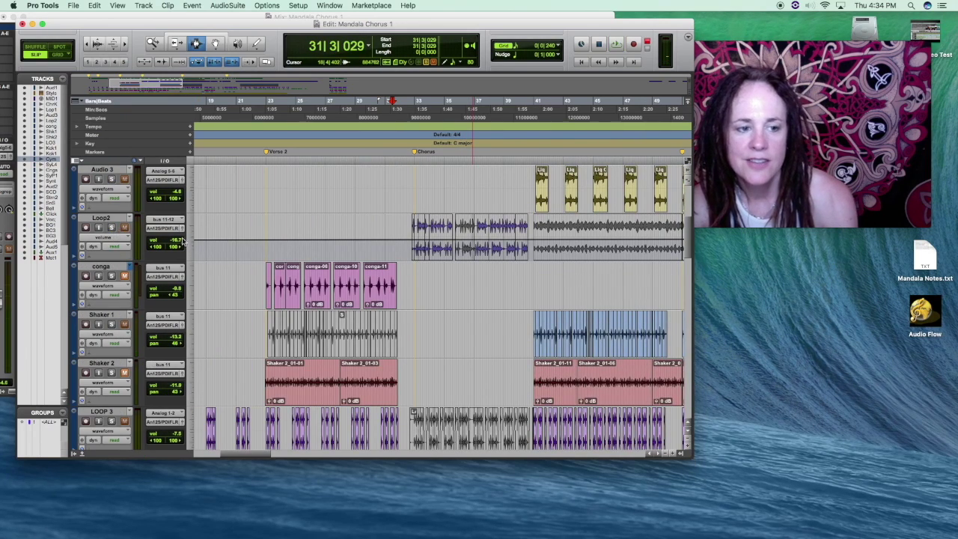
pyautogui.scroll(3, 191, 243)
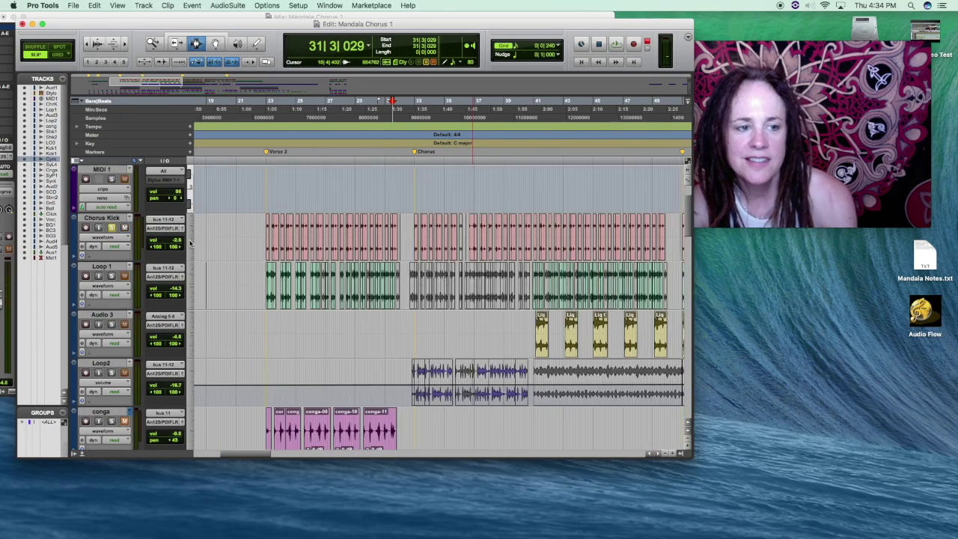
# - Play from the chorus start at 32|3|570 and scroll down to the Bell, Voca and BG VOCAL tracks
pyautogui.click(410, 400)
pyautogui.scroll(-8, 430, 408)
pyautogui.press('space')
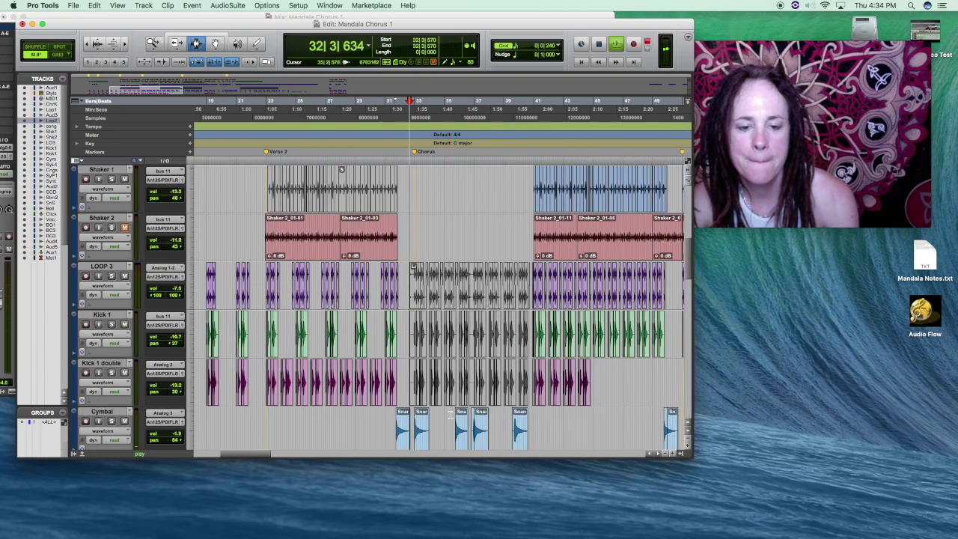
pyautogui.scroll(-10, 450, 414)
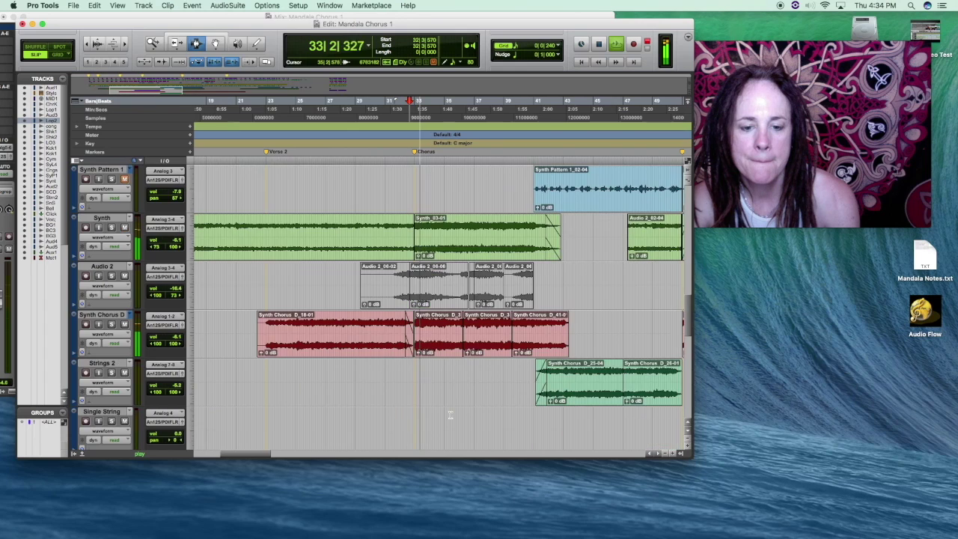
pyautogui.scroll(8, 450, 414)
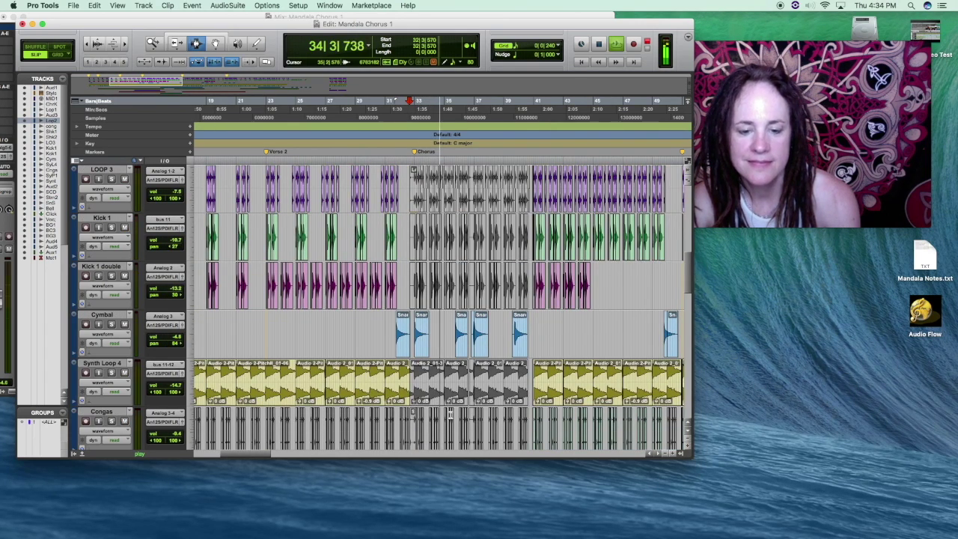
pyautogui.scroll(-5, 450, 415)
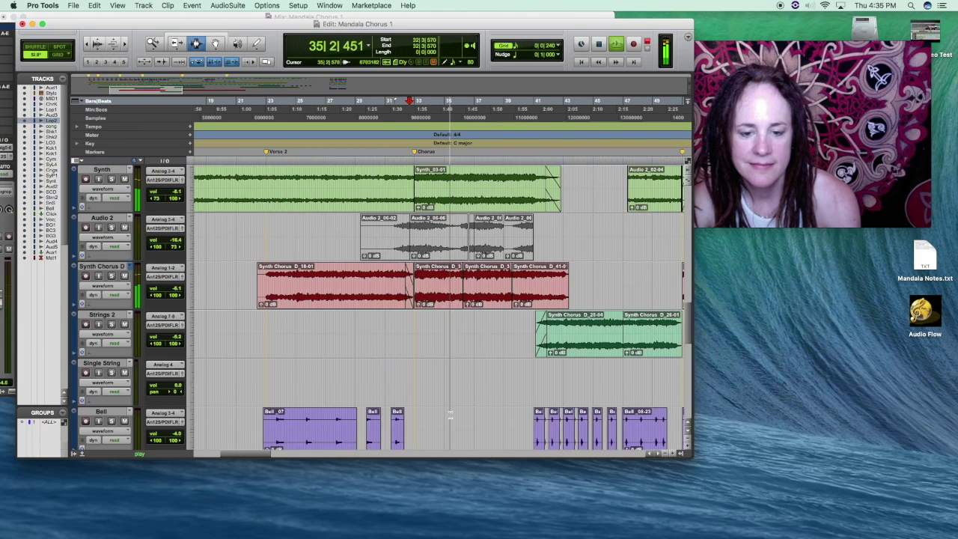
pyautogui.scroll(-3, 450, 415)
pyautogui.scroll(-5, 450, 415)
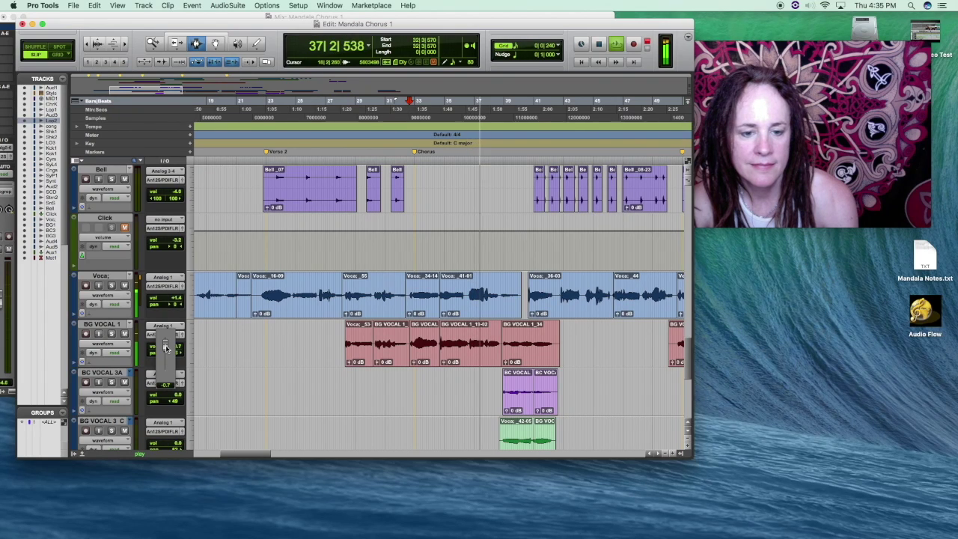
# - Show BG VOCAL 1's bus 5-6 send level and pull it down from 27|2|239, then stop playback
pyautogui.click(112, 346)
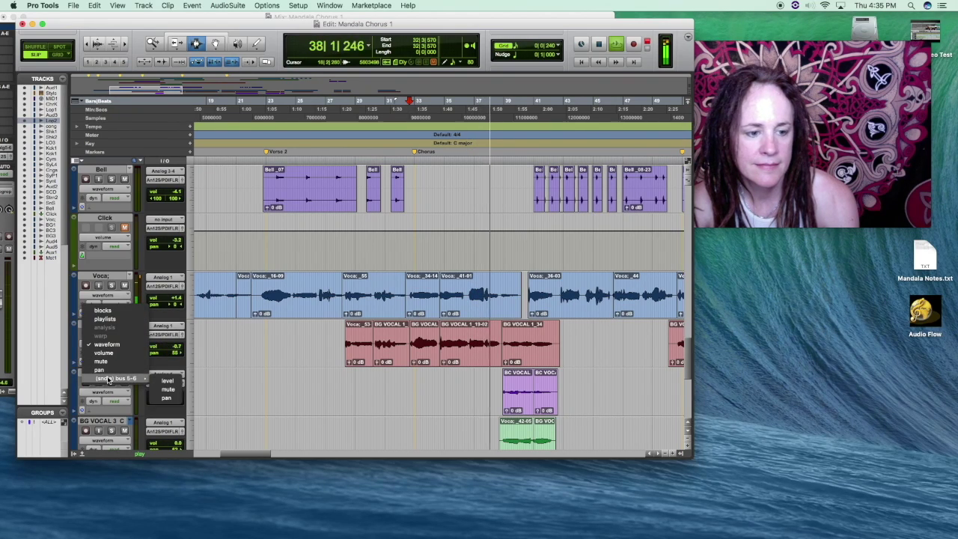
pyautogui.click(162, 382)
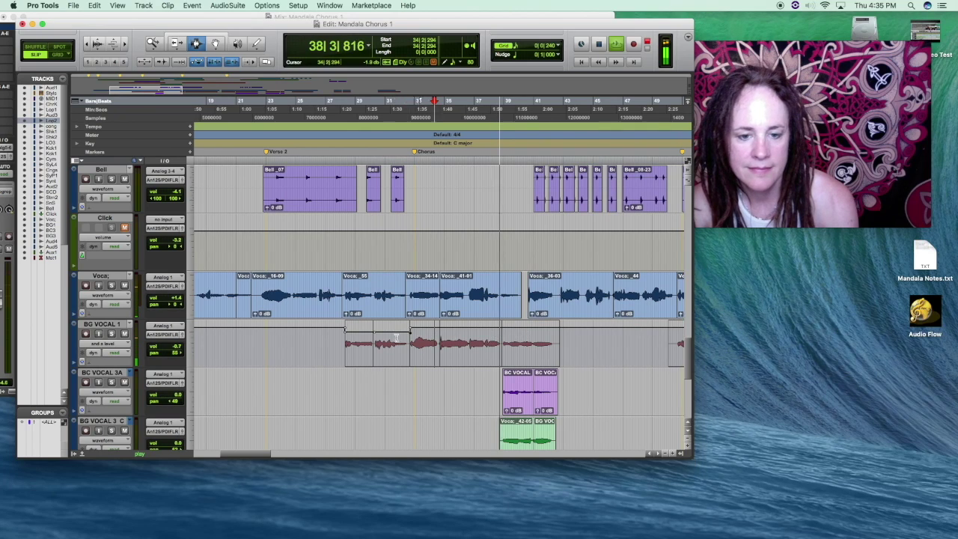
pyautogui.moveTo(435, 338); pyautogui.dragTo(334, 338)
pyautogui.click(330, 339)
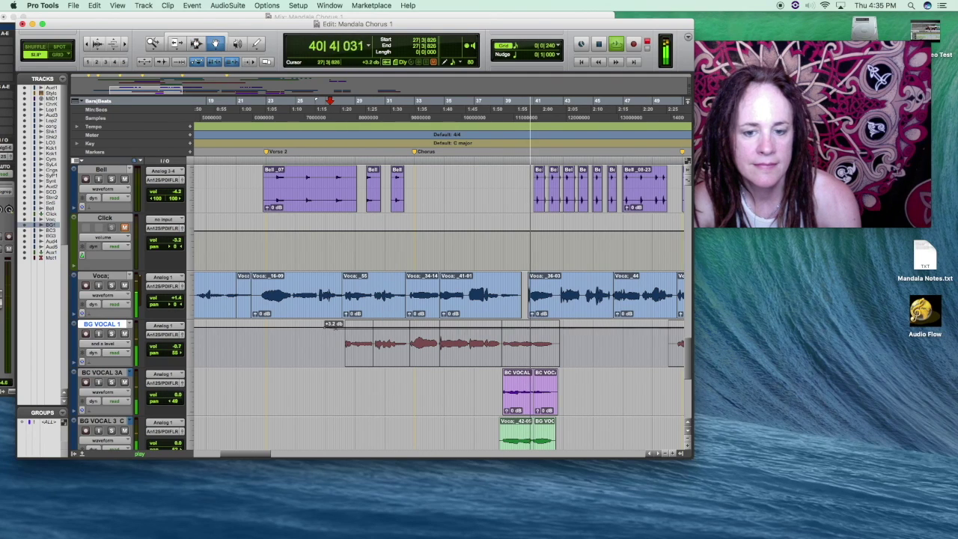
pyautogui.moveTo(330, 329); pyautogui.dragTo(331, 336)
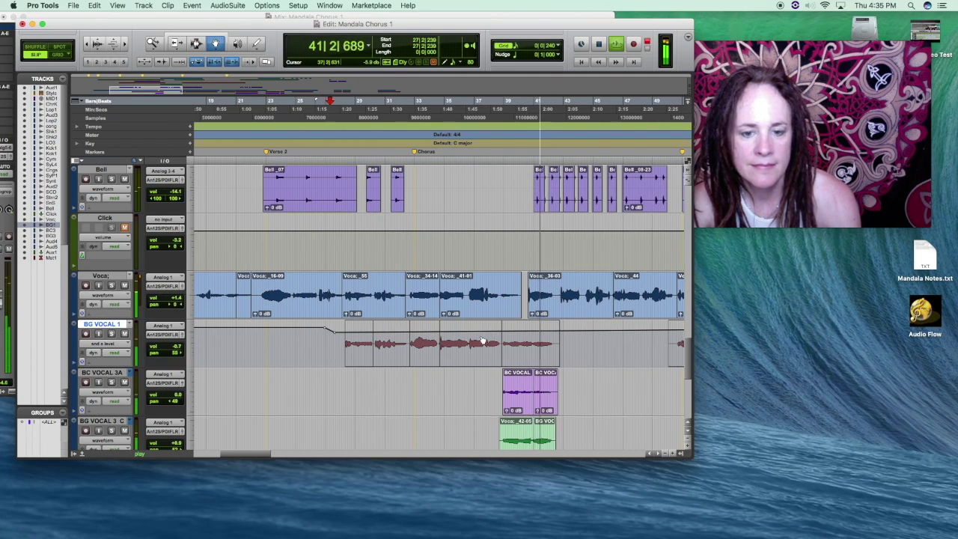
pyautogui.press('space')
# - Switch to the Selector tool and place the edit point near bar 38
pyautogui.click(618, 334)
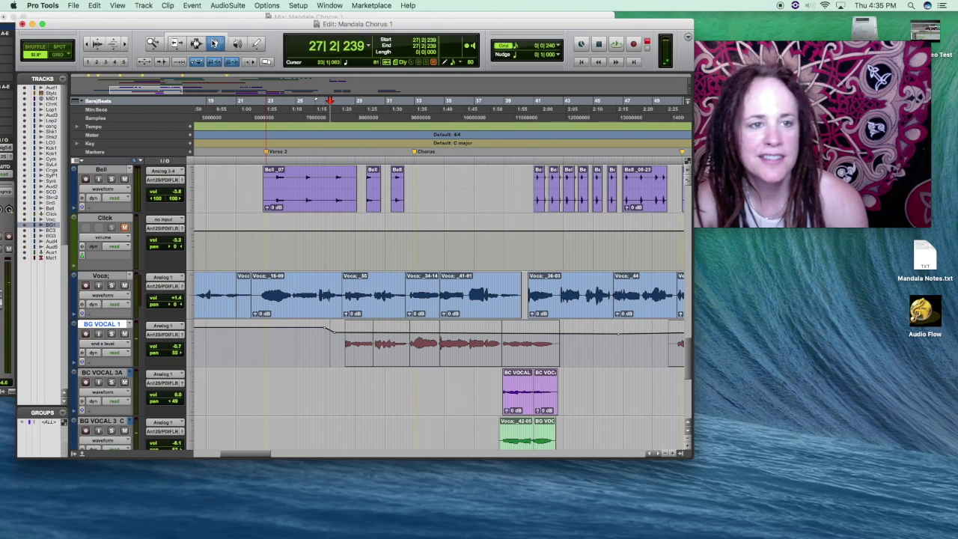
pyautogui.click(199, 44)
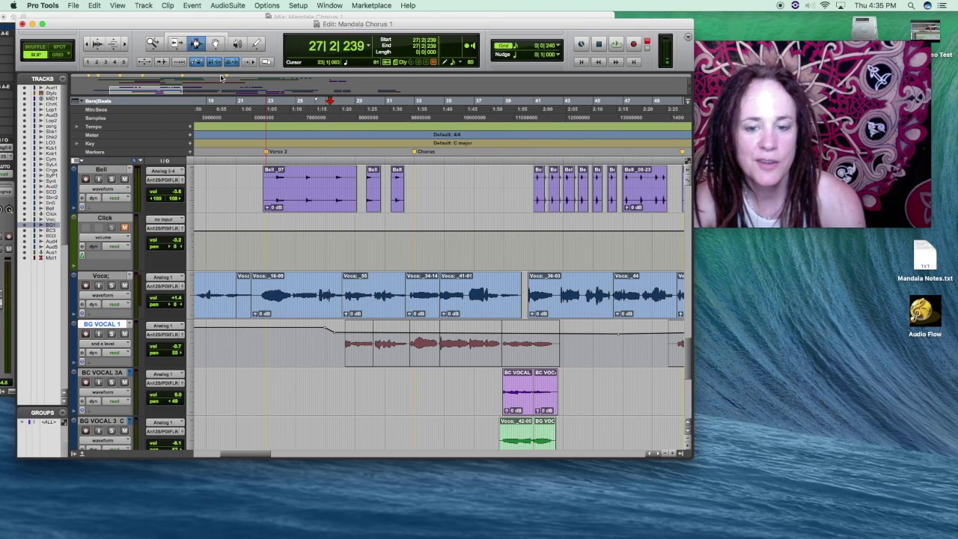
pyautogui.click(499, 346)
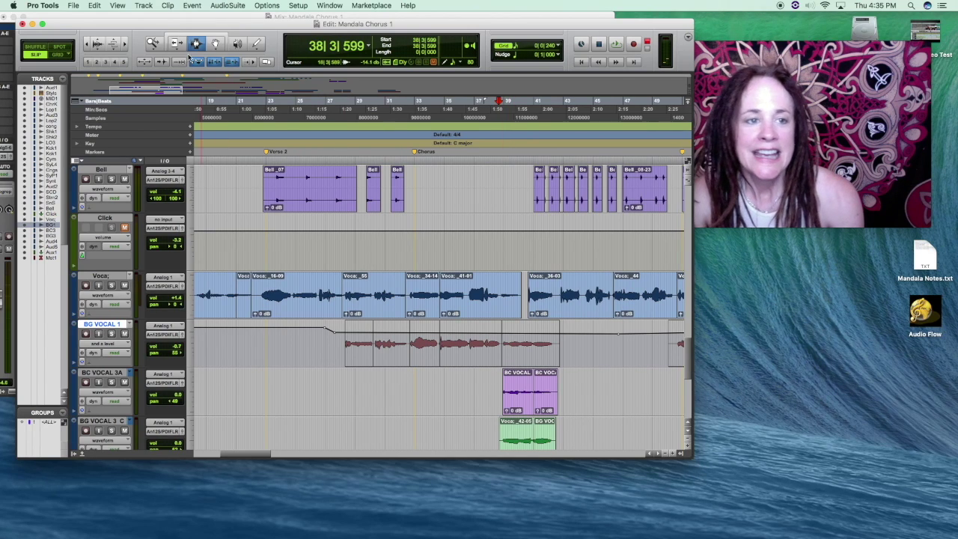
pyautogui.press('F5')
# - Near bar 38, cut a short range off the first BG VOCAL 3 C clip's start to meet the BC VOCAL 3A clip's left edge
pyautogui.click(612, 355)
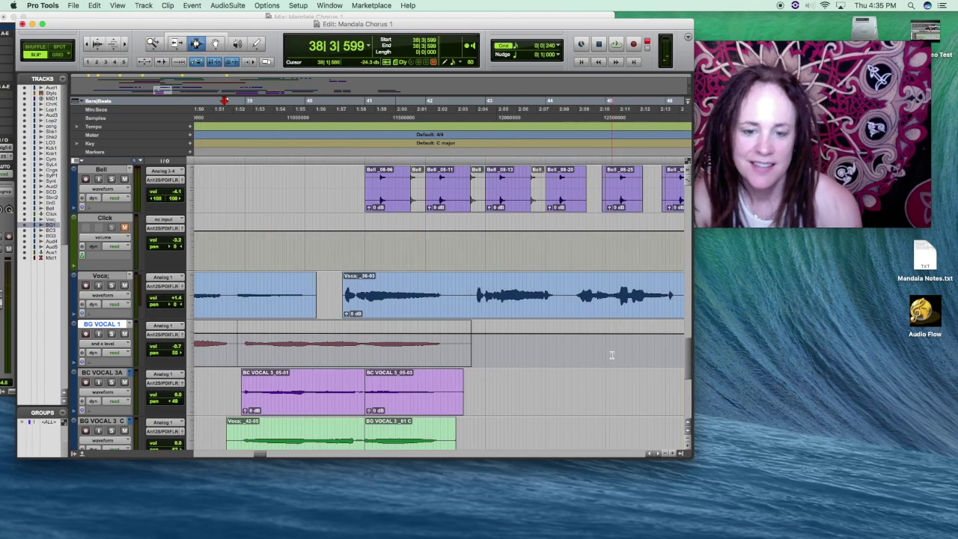
pyautogui.hscroll(-3, 534, 338)
pyautogui.scroll(2, 534, 338)
pyautogui.scroll(-3, 537, 341)
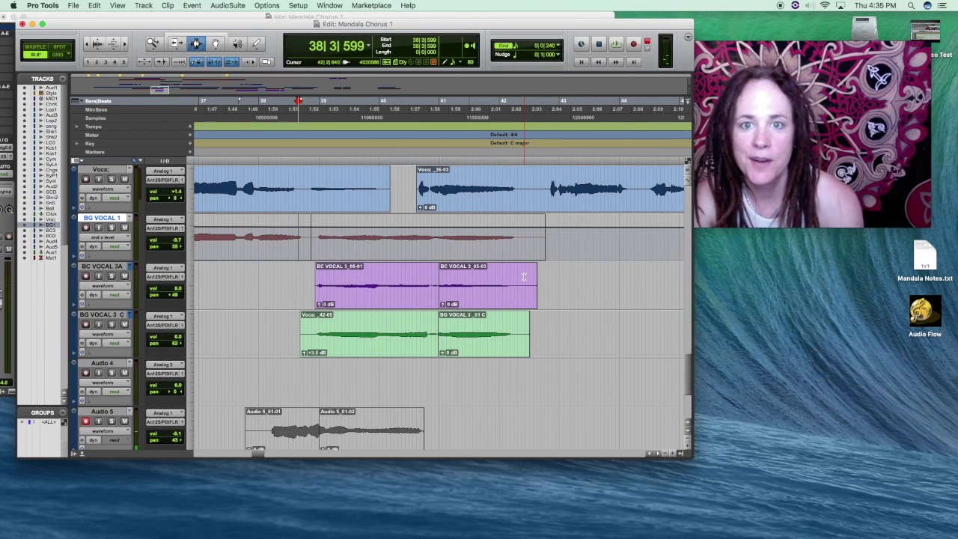
pyautogui.click(311, 273)
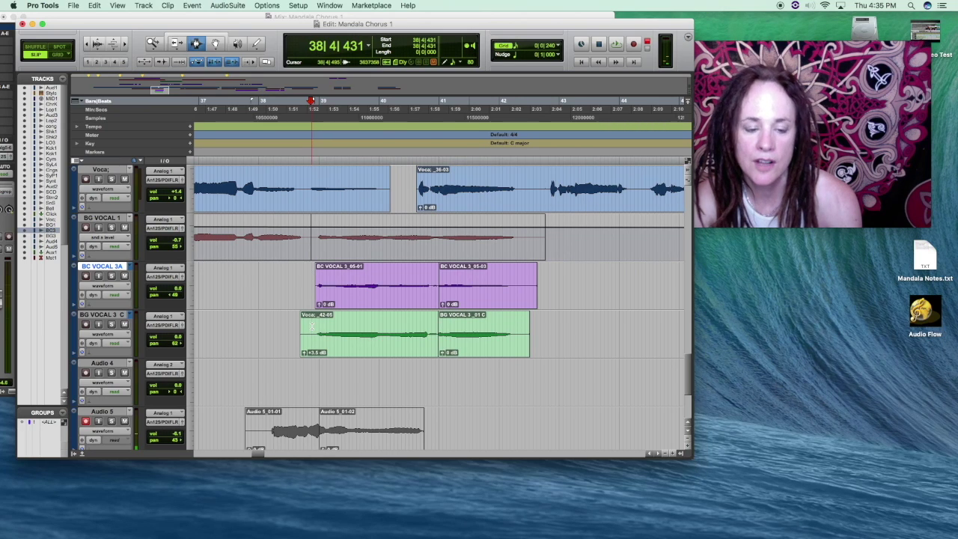
pyautogui.moveTo(312, 330); pyautogui.dragTo(293, 327)
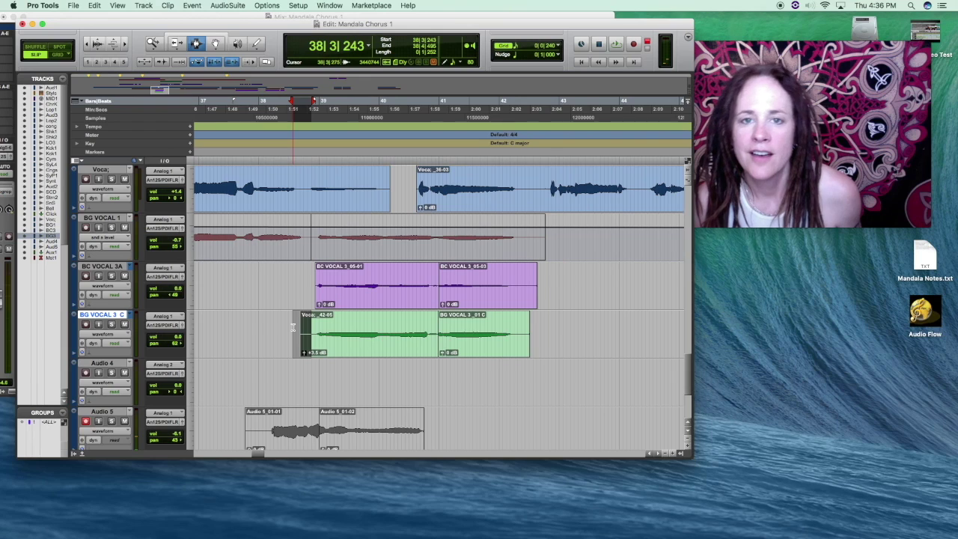
pyautogui.press('super+z')
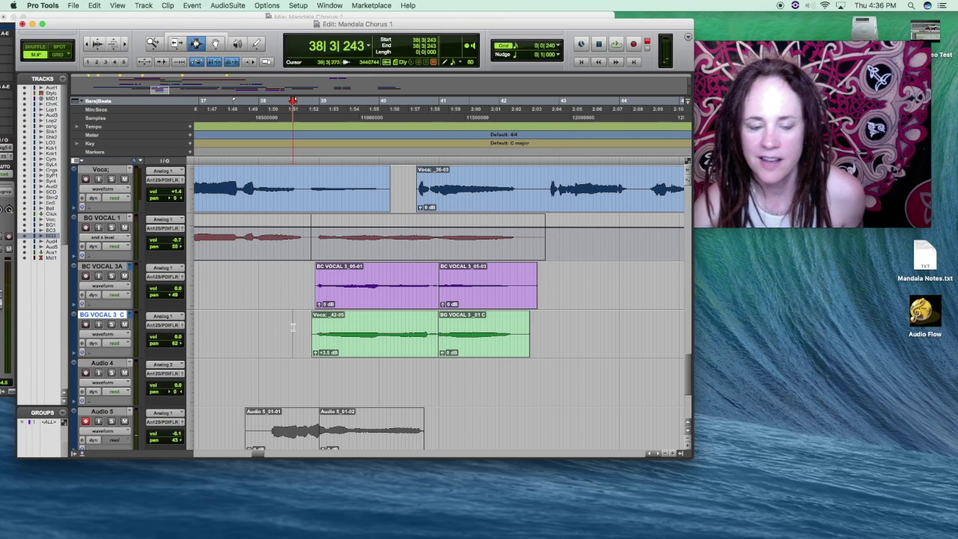
pyautogui.click(315, 295)
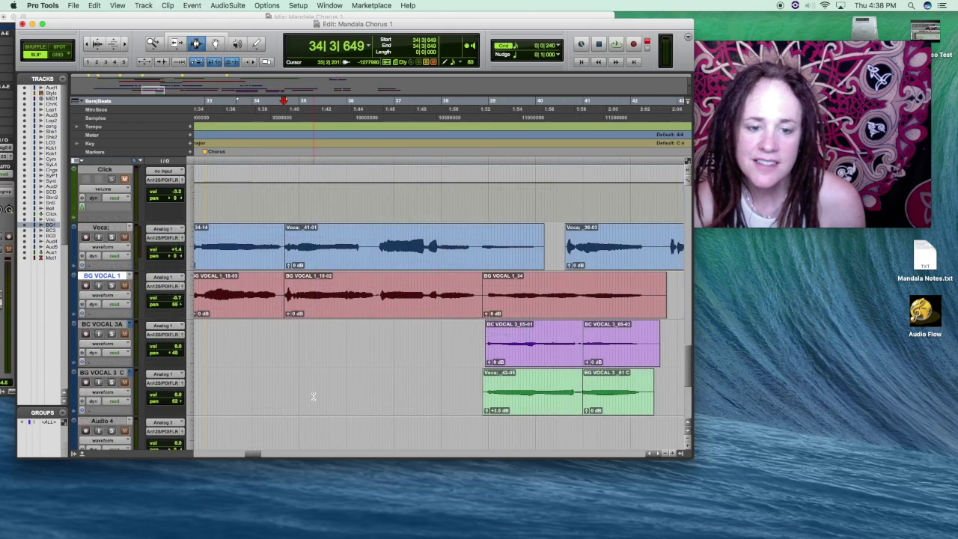
# - Widen the timeline and bring the Voca and BG VOCAL tracks into view
pyautogui.scroll(5, 313, 397)
pyautogui.scroll(5, 313, 397)
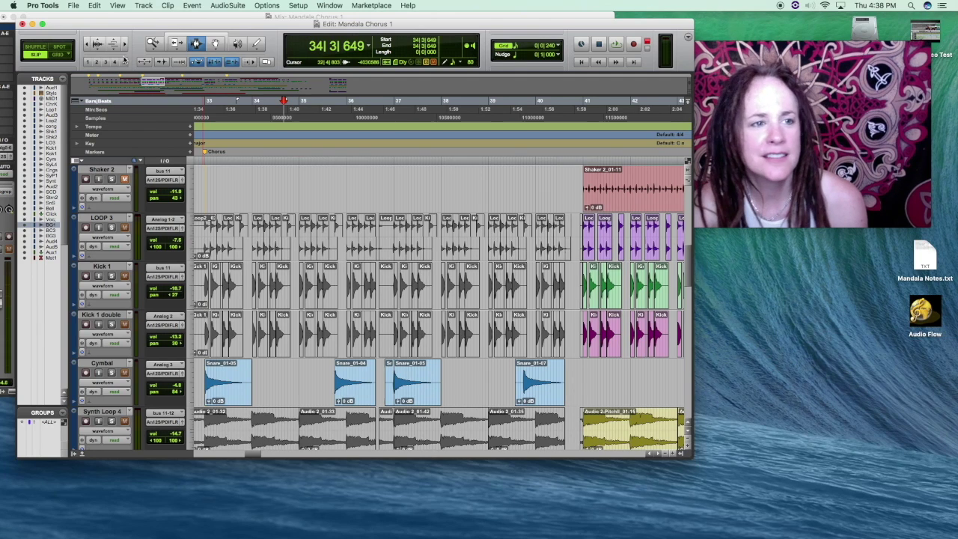
pyautogui.press('super+bracketleft')
pyautogui.scroll(-12, 358, 254)
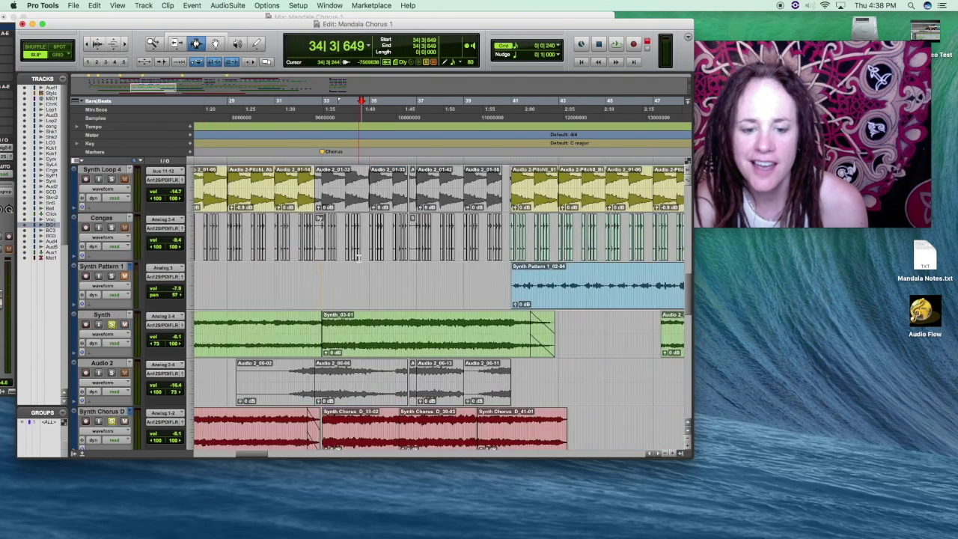
pyautogui.scroll(-3, 360, 258)
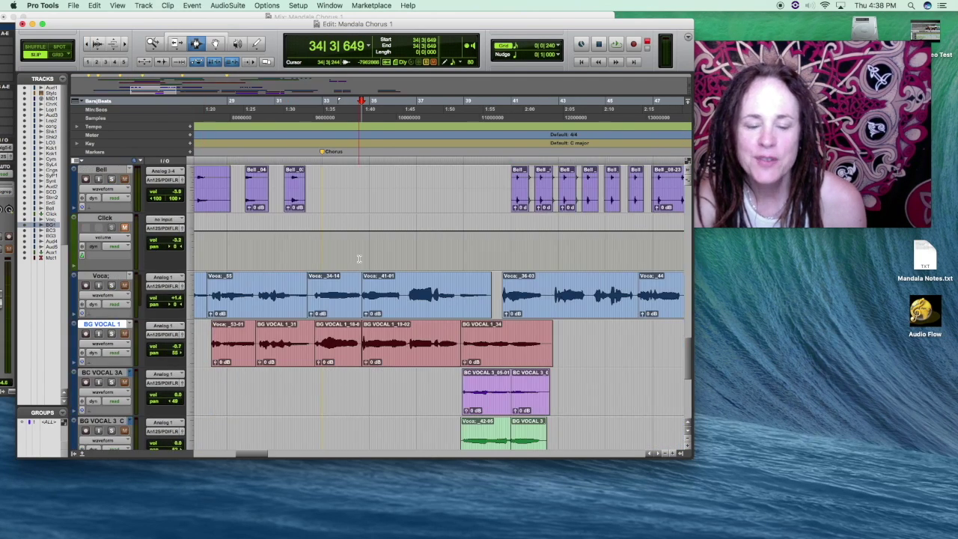